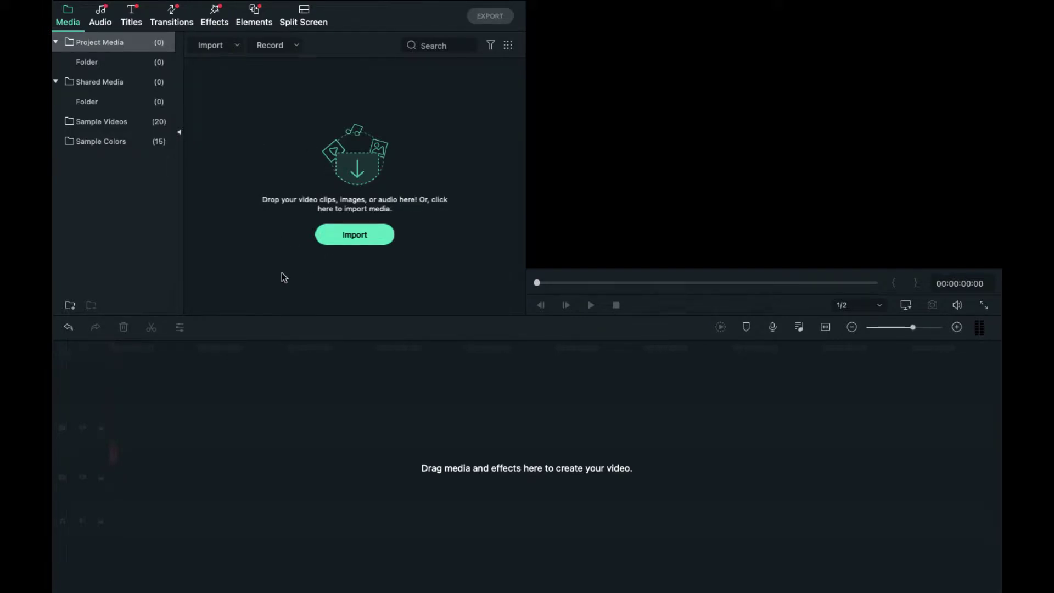
Add the Default Title preset from Titles > Included to the start of the timeline.
left_click(132, 16)
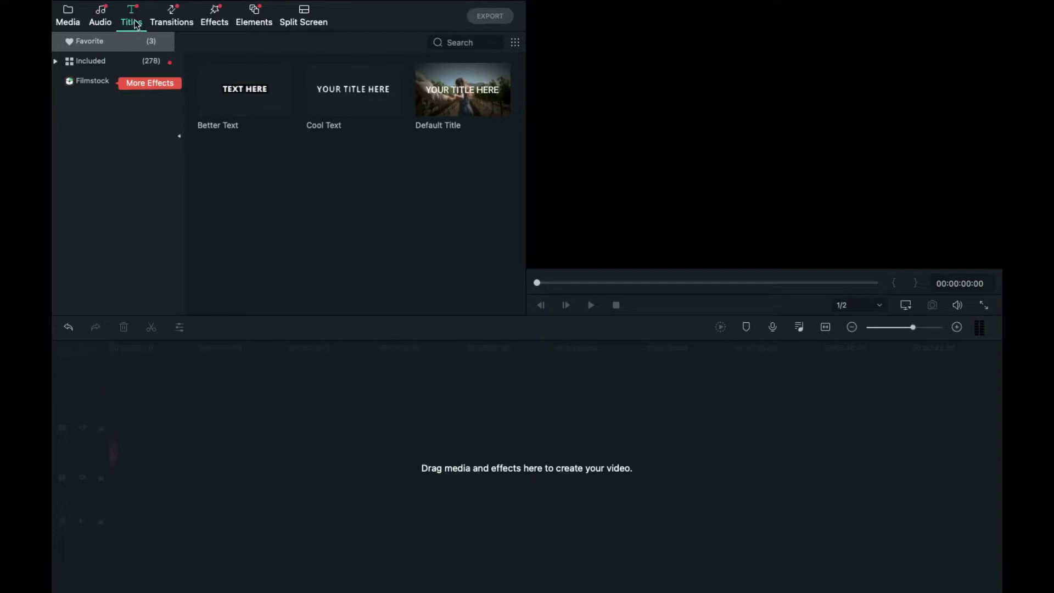
left_click(70, 16)
left_click(131, 22)
left_click(139, 60)
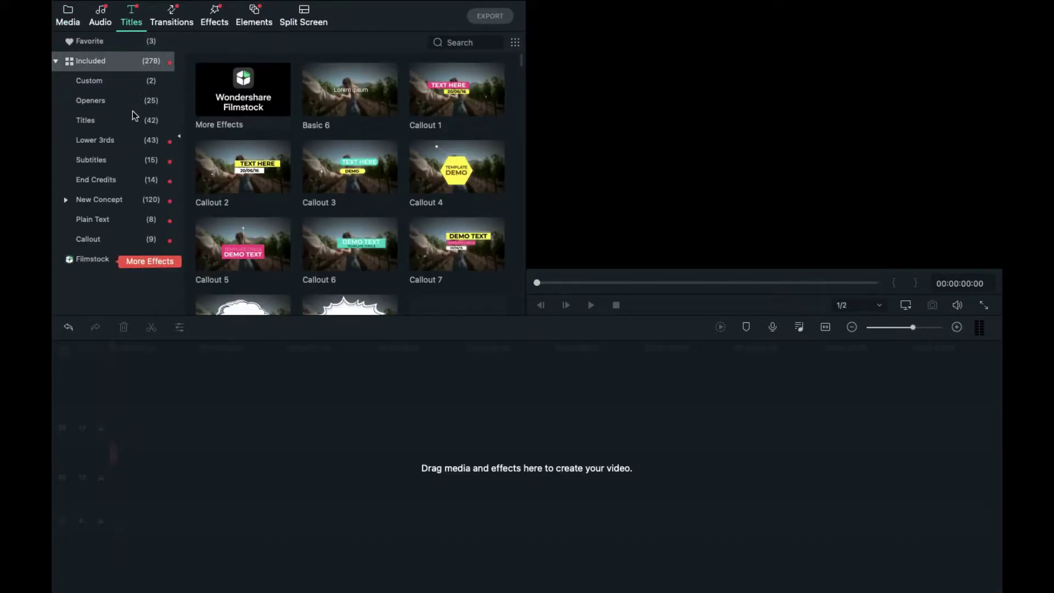
left_click(134, 118)
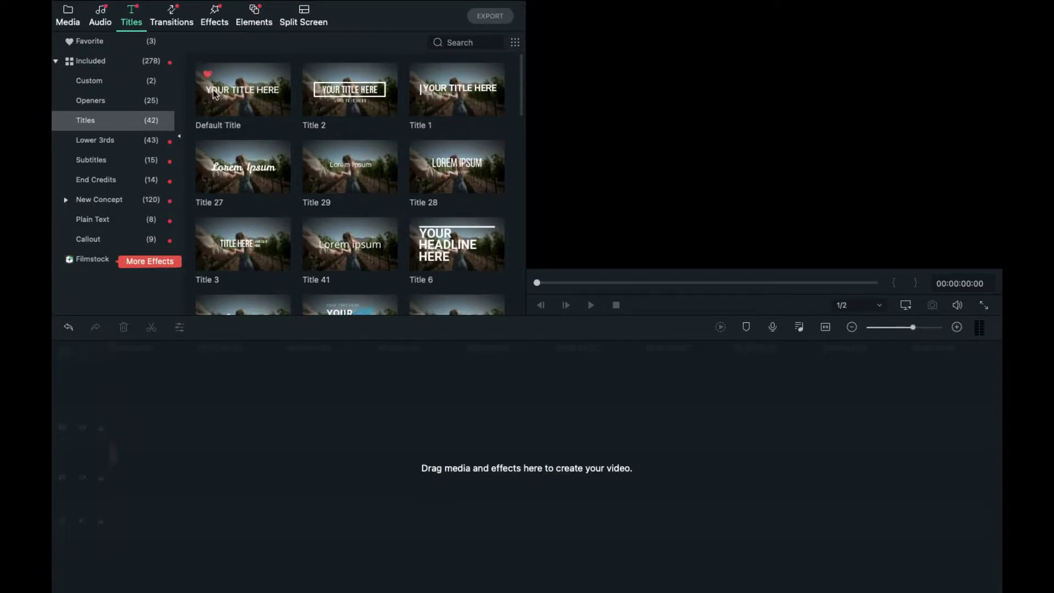
left_click_drag(213, 94, 118, 432)
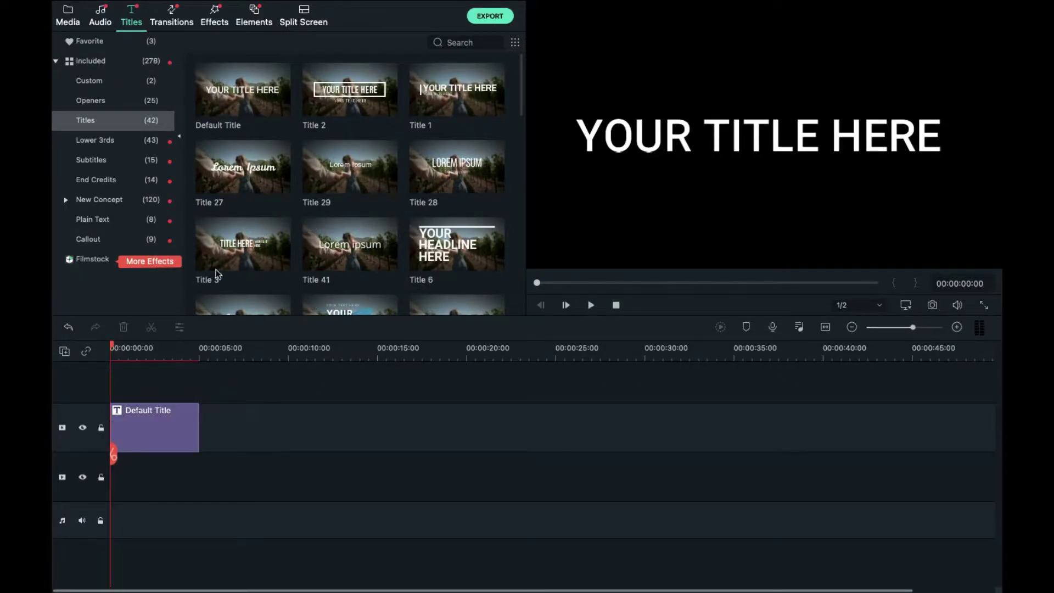
Preview the Better Text title style among the favorite title presets.
left_click(133, 49)
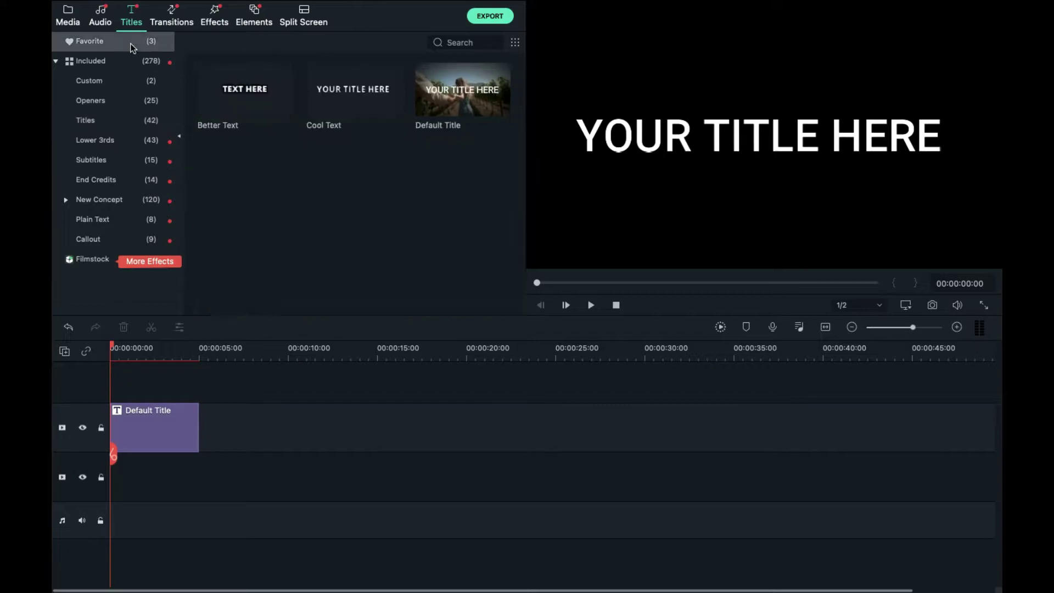
left_click(253, 73)
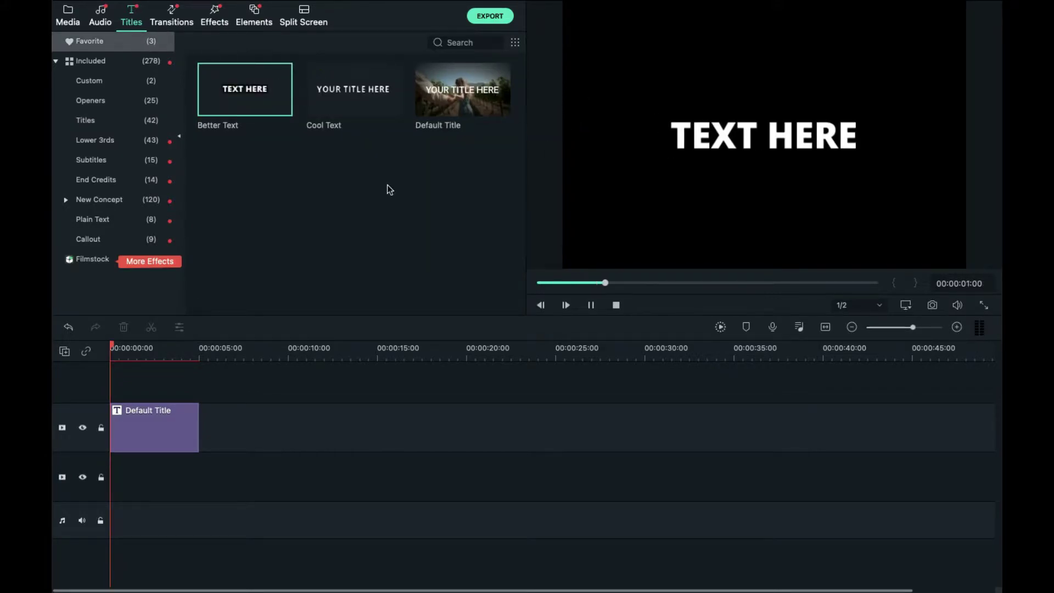
left_click(391, 219)
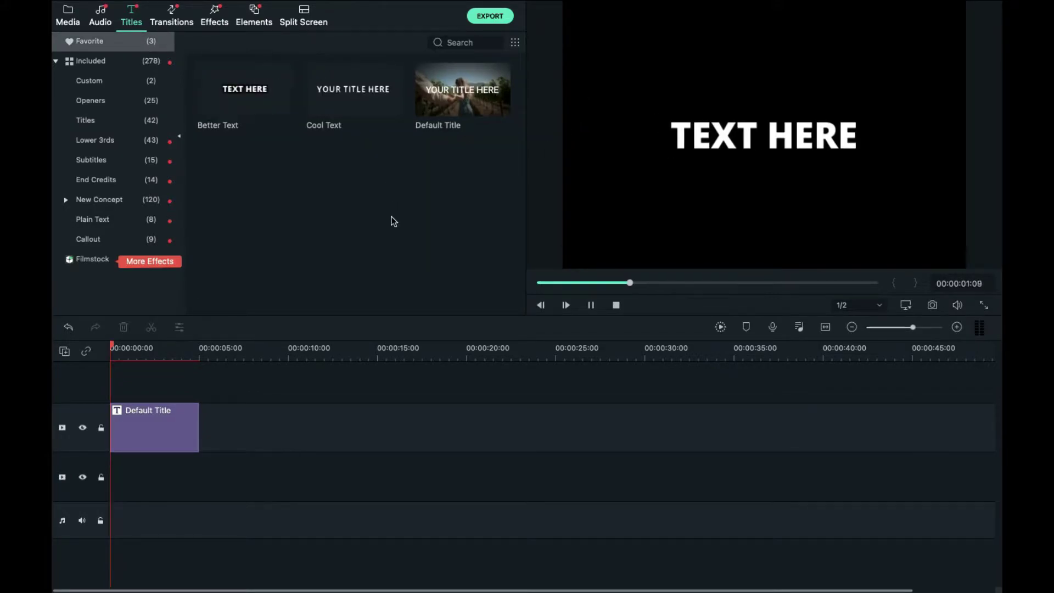
double_click(154, 422)
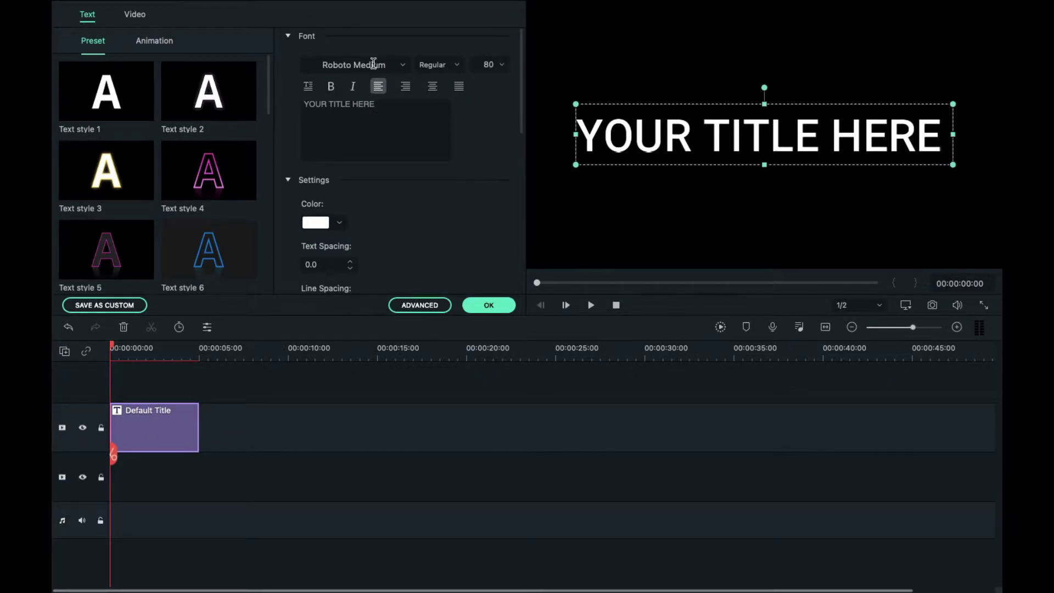
left_click(402, 65)
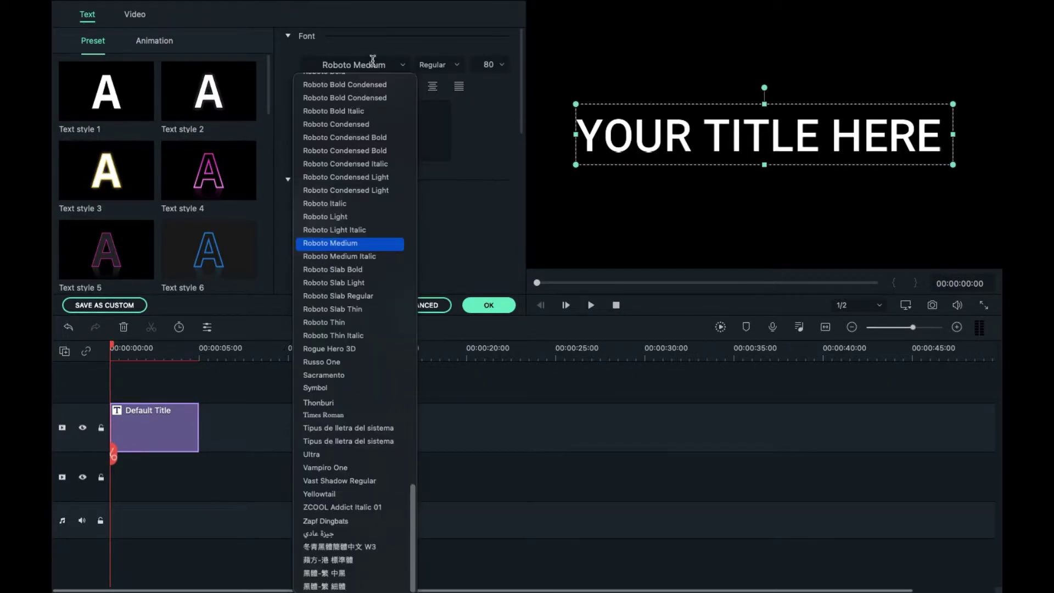
left_click(429, 161)
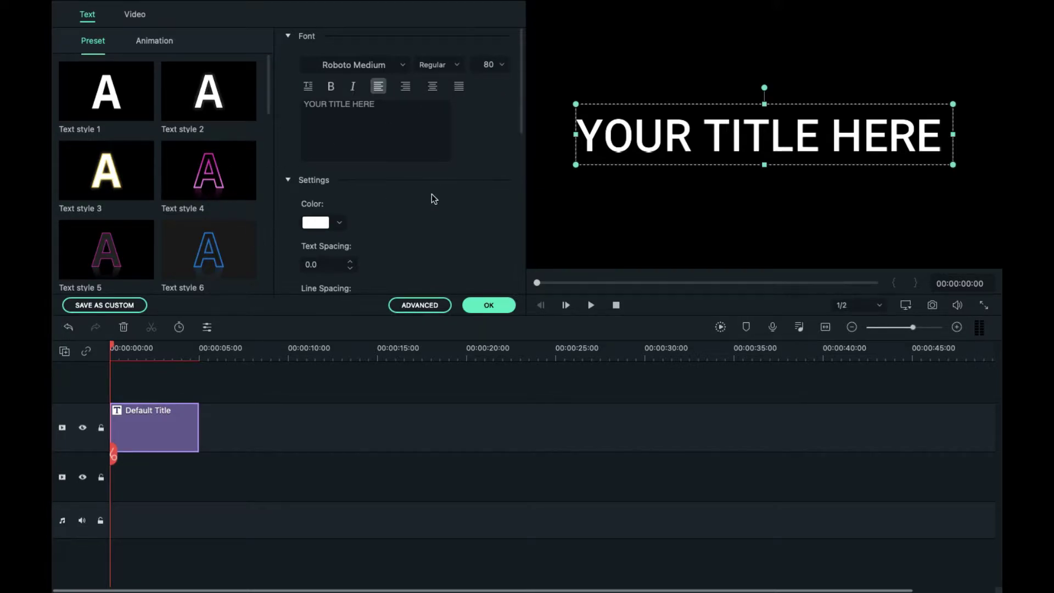
scroll(298, 202, "down", 3)
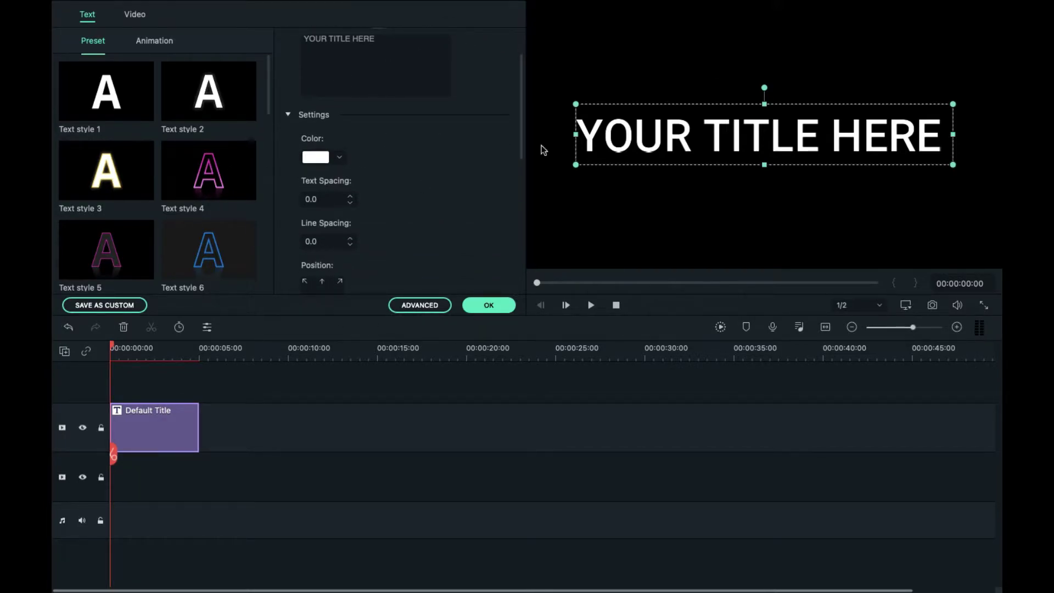
scroll(381, 176, "up", 3)
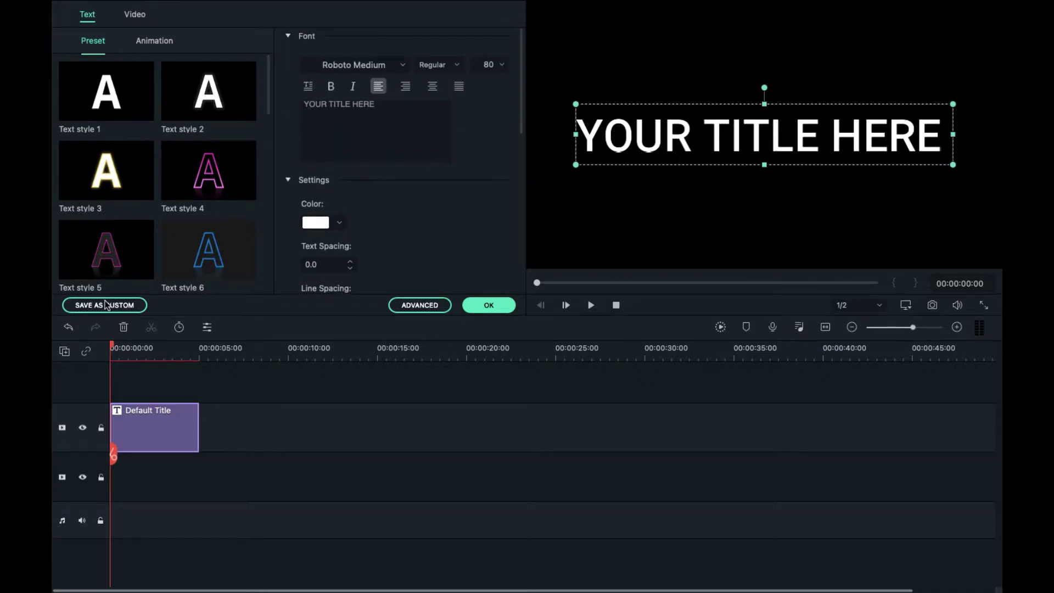
left_click(488, 305)
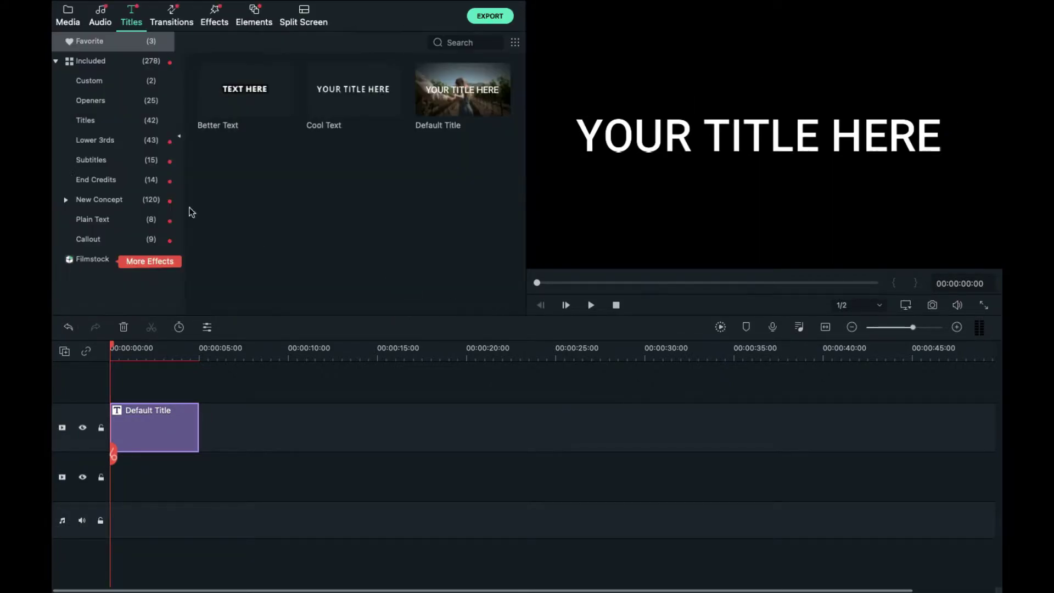
Delete the Default Title clip and add the Custom Better Text title at the timeline start.
left_click(115, 87)
mouse_move(337, 66)
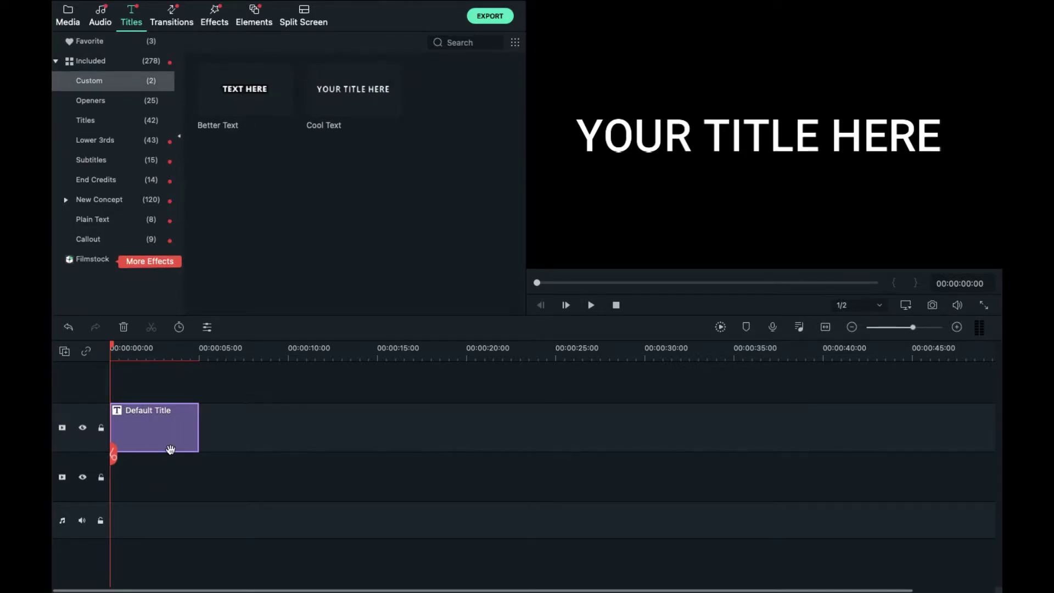
key("Delete")
left_click_drag(249, 104, 112, 426)
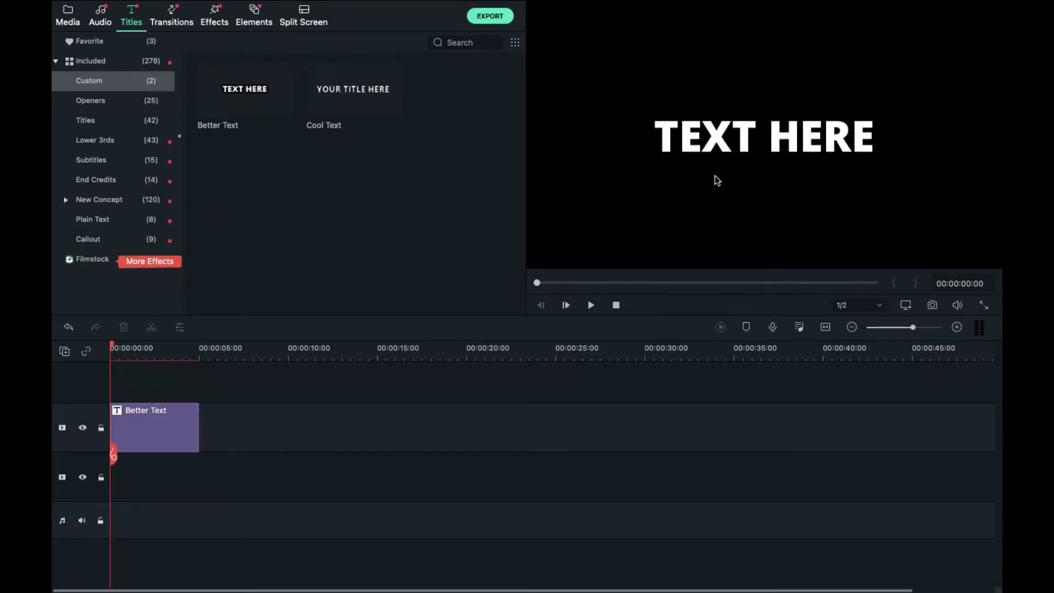
Change the Better Text title's text to 'Itz_Happi Presents...' and apply it.
double_click(152, 445)
left_click(341, 127)
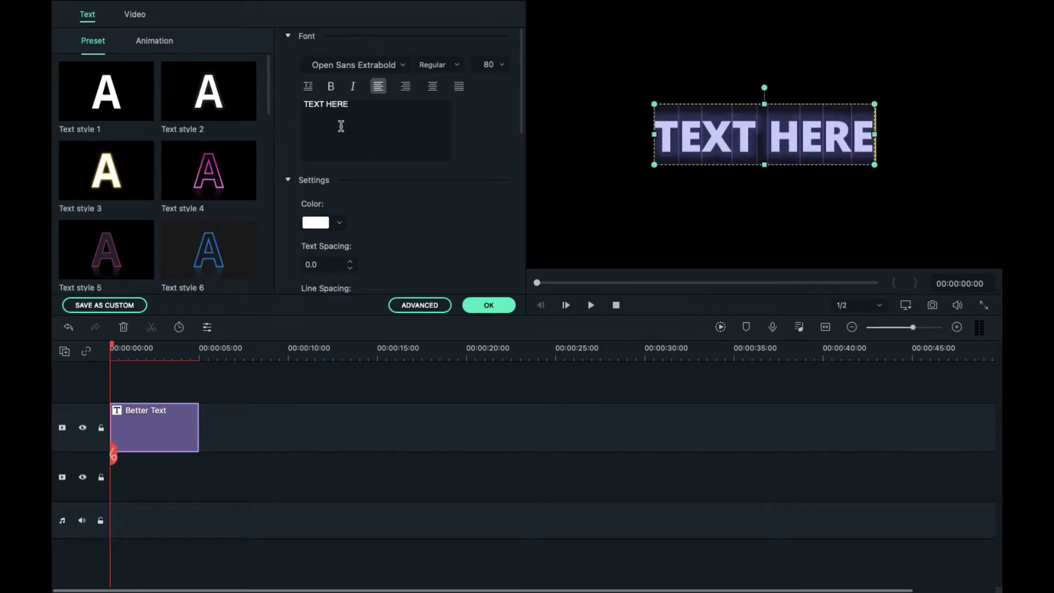
type("Itz_happi")
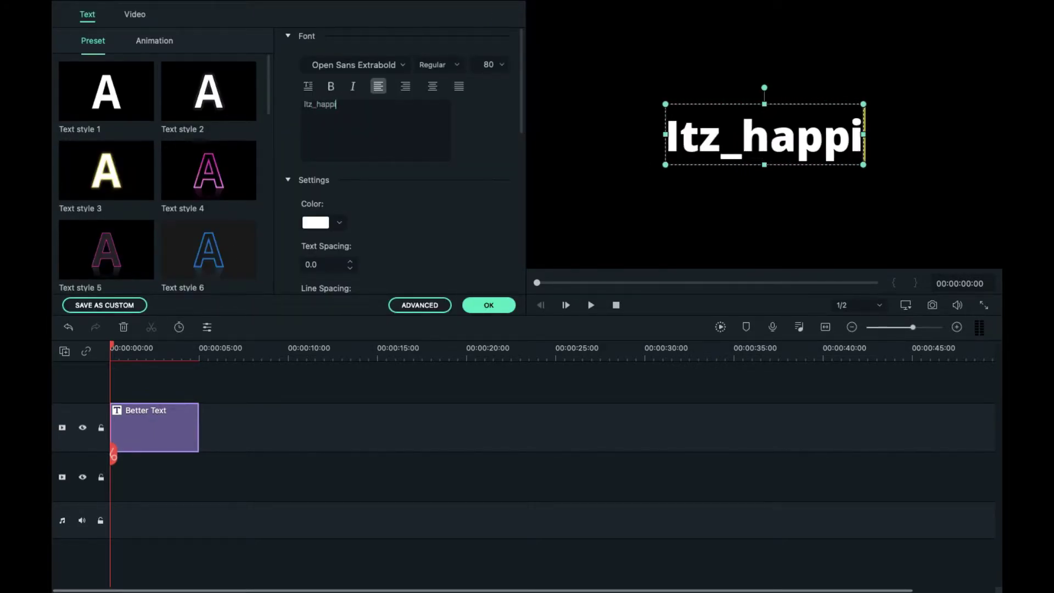
key("BackSpace")
key("BackSpace")
key("BackSpace")
key("BackSpace")
key("BackSpace")
key("BackSpace")
type("_G")
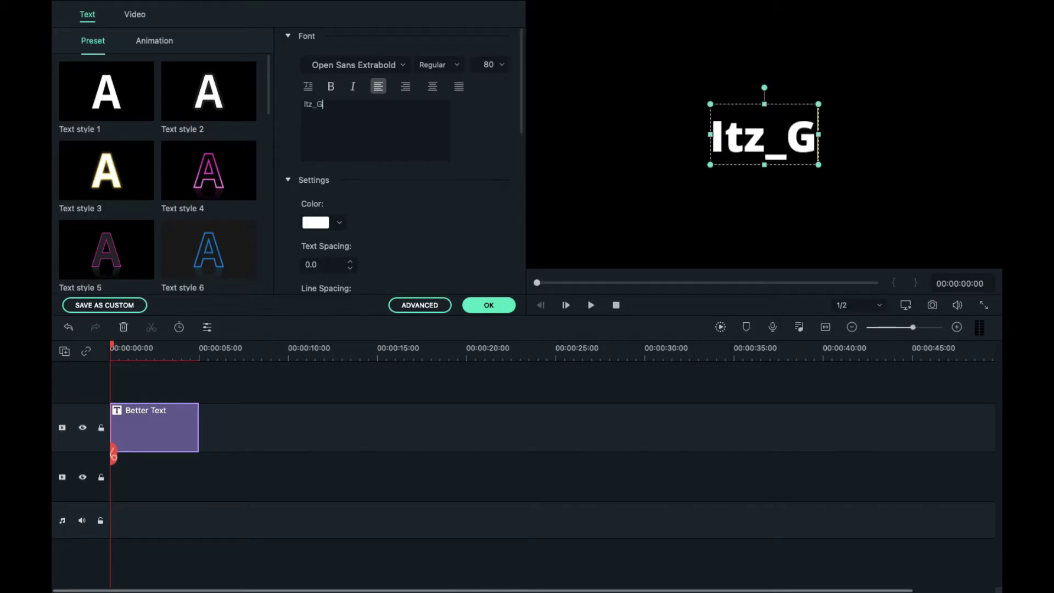
key("BackSpace")
type("Happi Presents...")
left_click(366, 424)
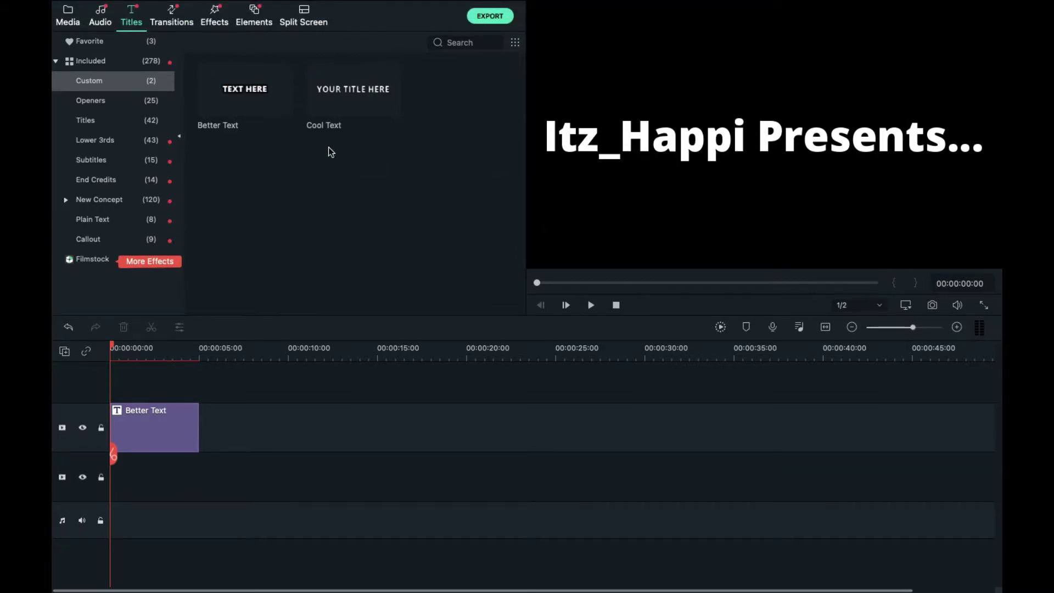
Find the Water effect by searching 'water' and layer it above the title clip.
left_click(214, 16)
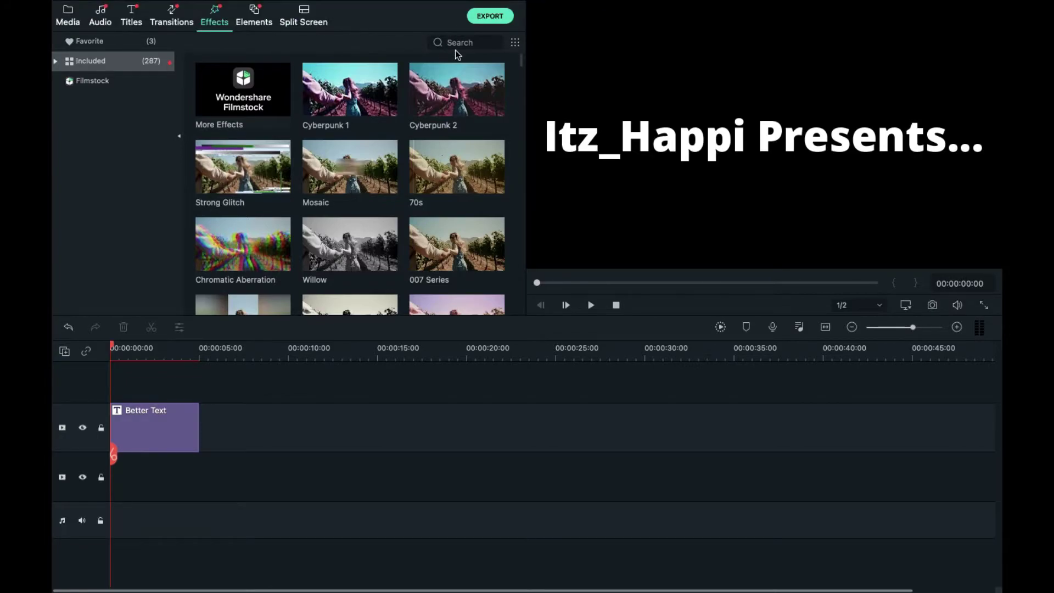
left_click(469, 42)
type("water")
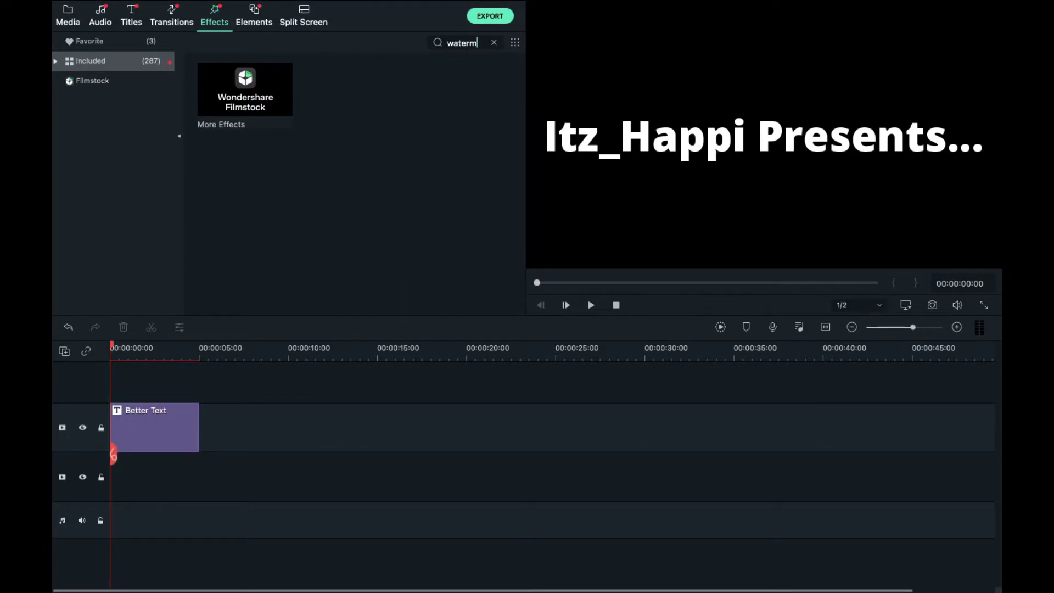
mouse_move(364, 157)
left_mouse_down()
mouse_move(235, 301)
mouse_move(112, 379)
left_mouse_up()
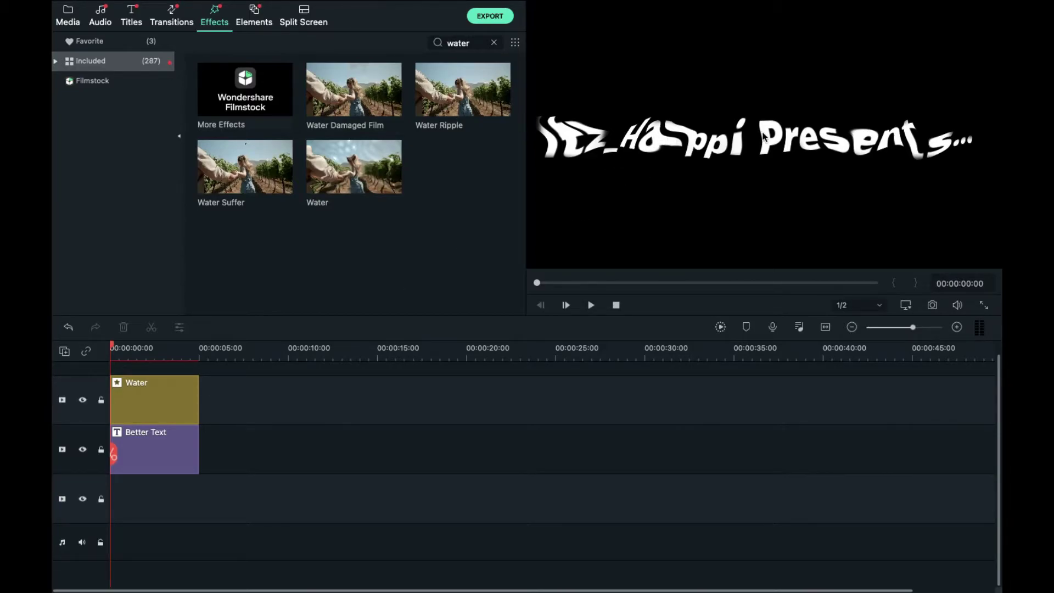
Set the Water effect's Emboss to 0.10 and Steps to 1, then play the project.
double_click(153, 409)
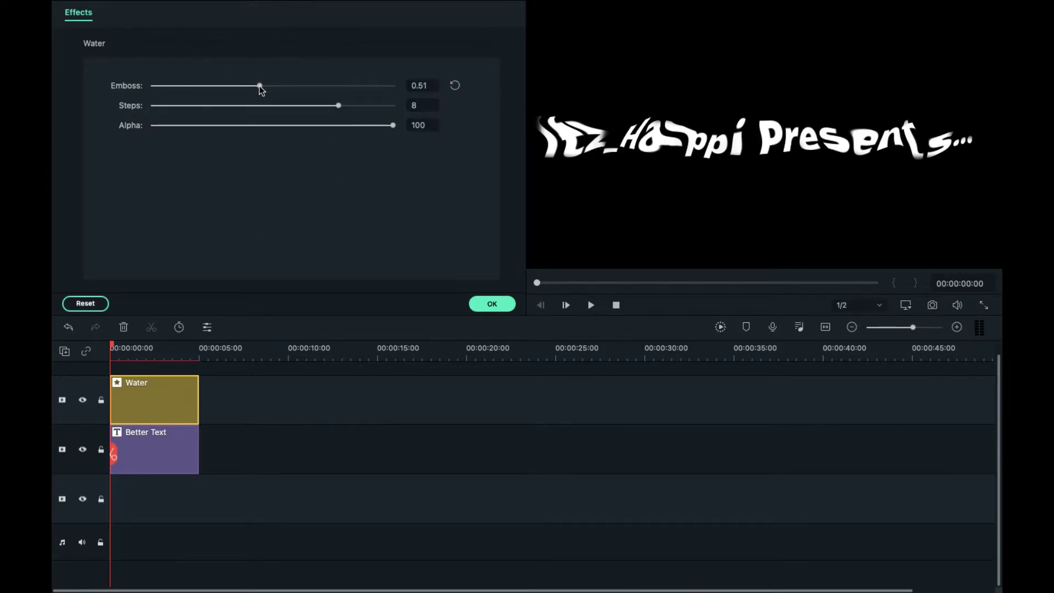
left_click_drag(259, 86, 90, 94)
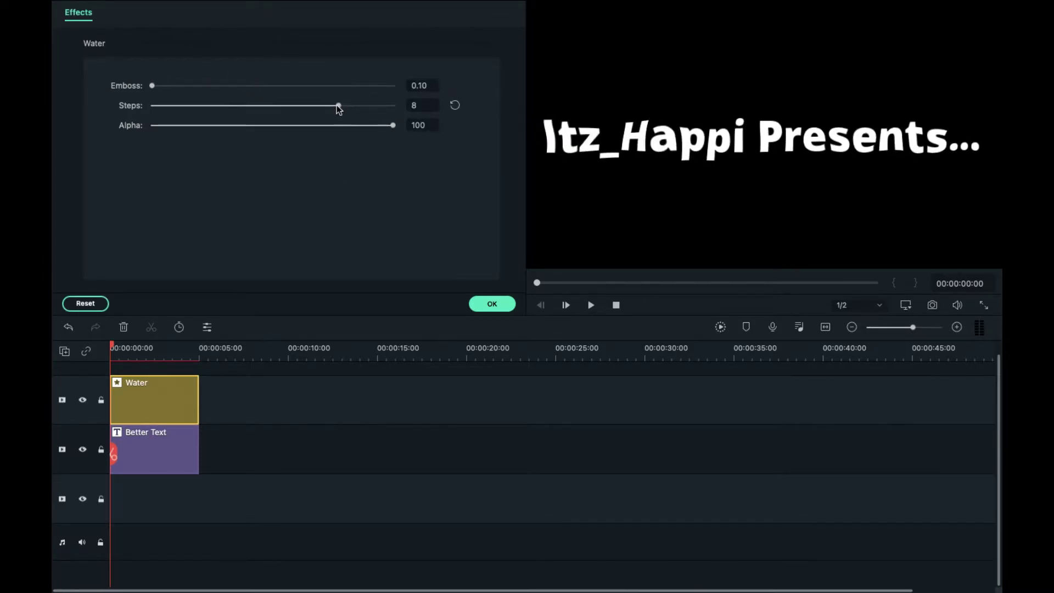
left_click_drag(339, 108, 122, 120)
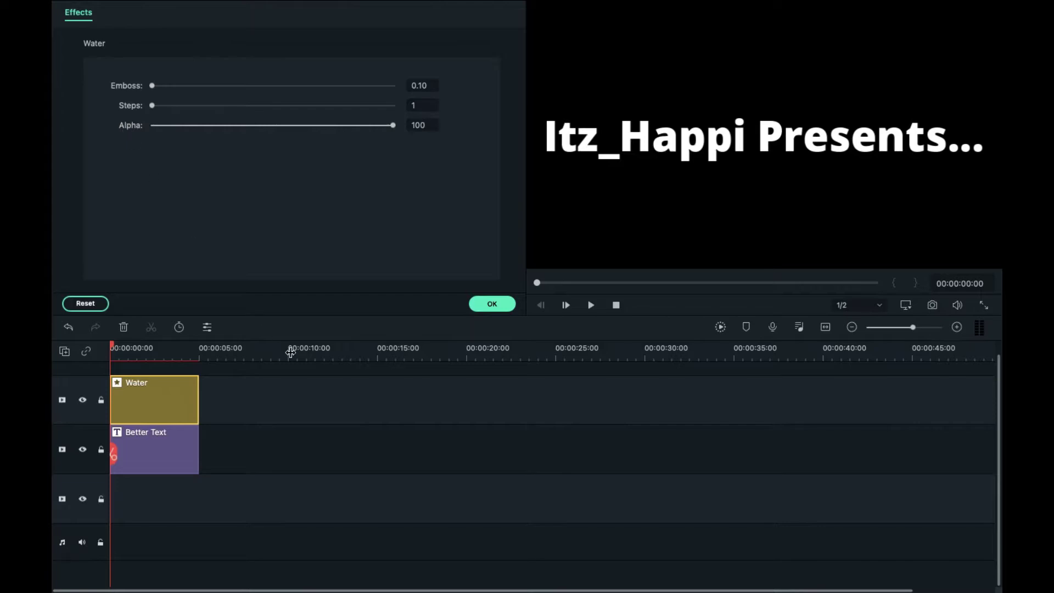
left_click(303, 436)
key("space")
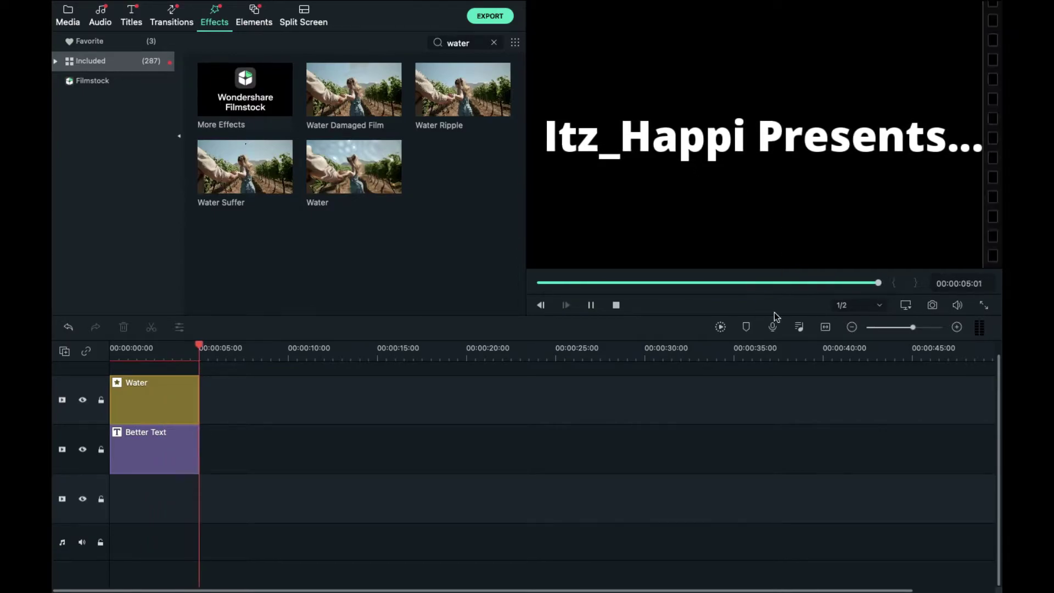
Render a smooth-playback preview and replay the water-rippled title from the beginning.
left_click(720, 327)
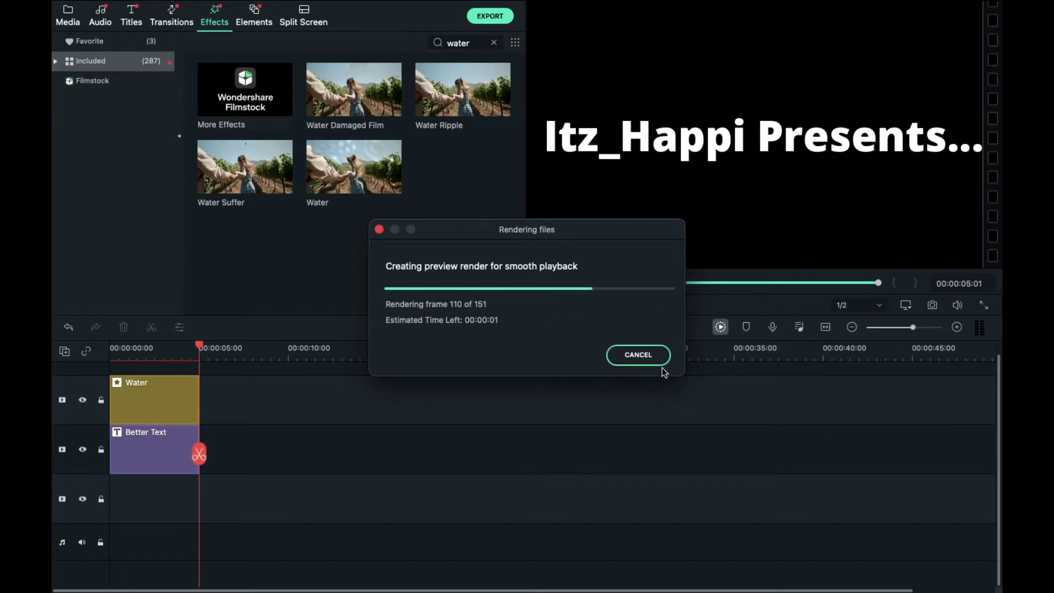
left_click(155, 452)
key("space")
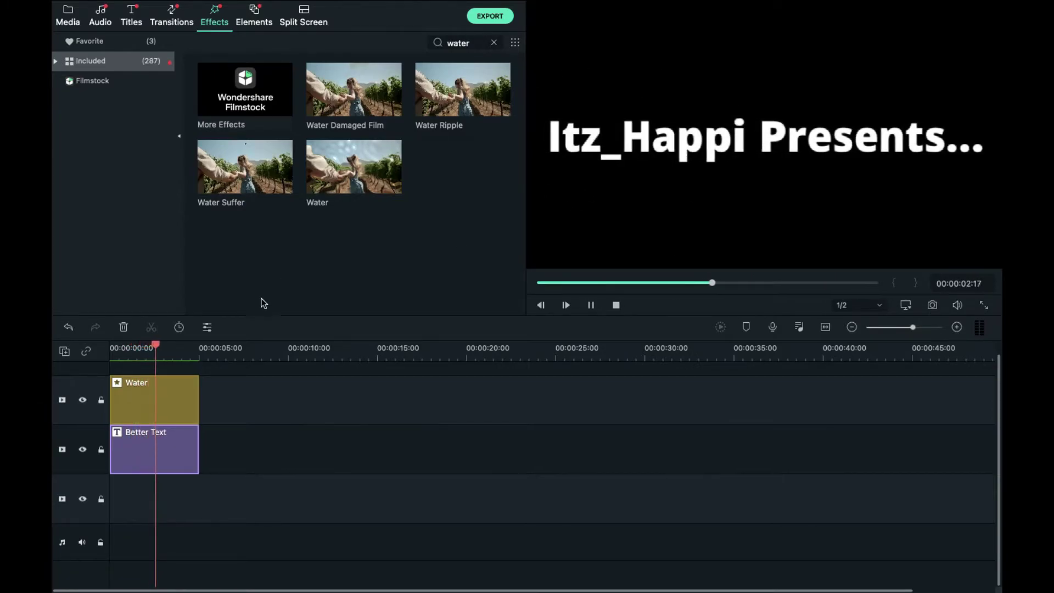
left_click(269, 394)
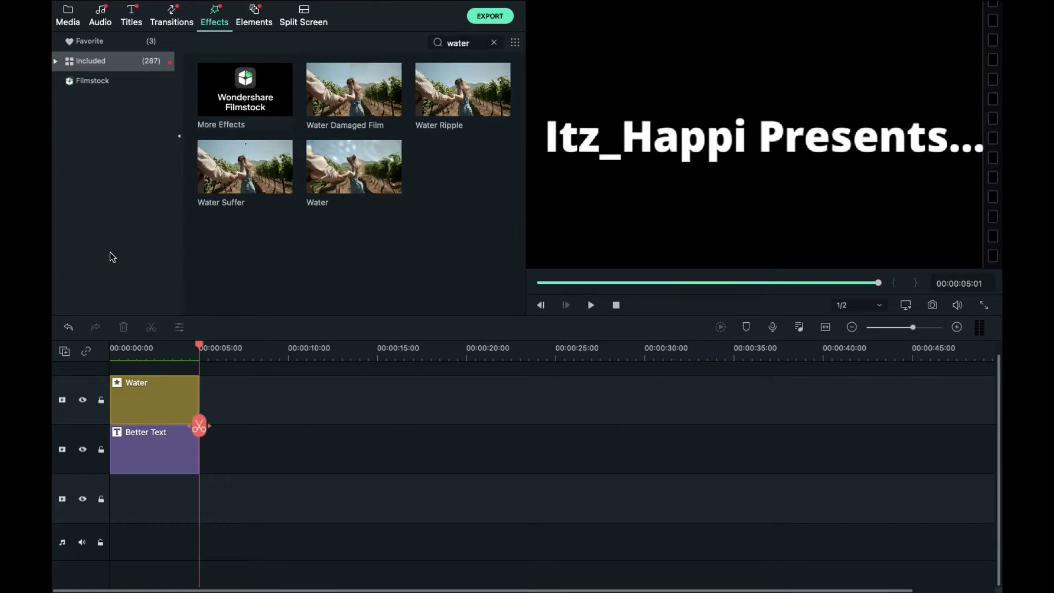
Import My Cinematic.mov from the Downloads folder, found by searching 'my cinema'.
left_click(61, 25)
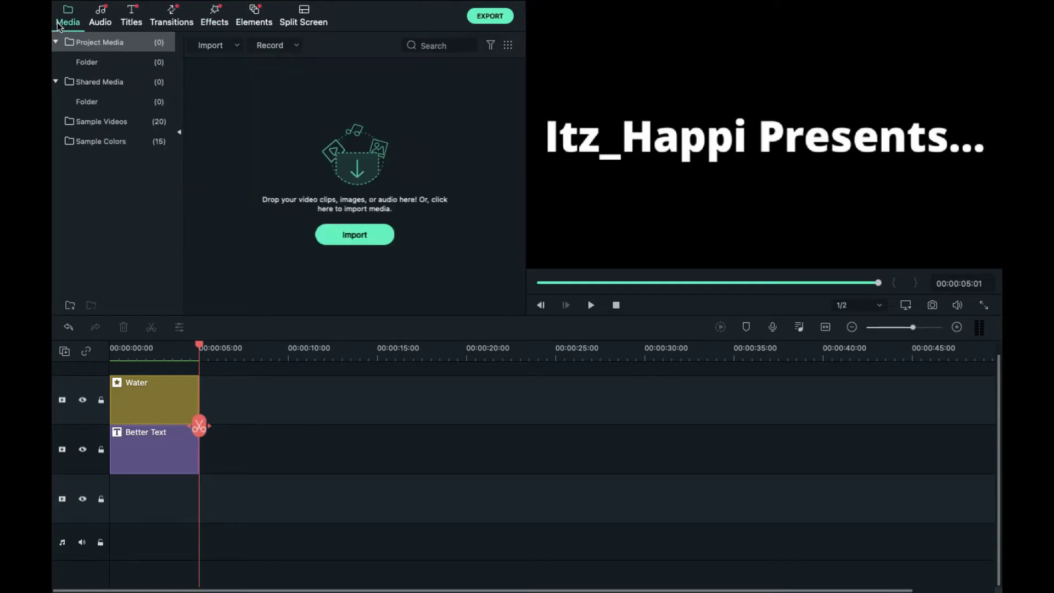
left_click(362, 234)
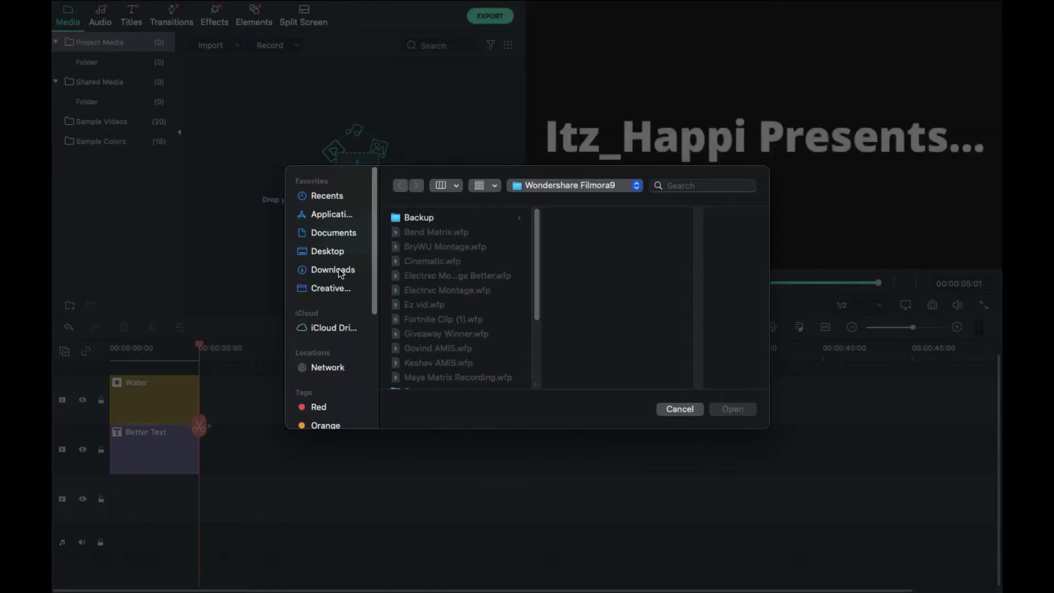
left_click(331, 269)
left_click(699, 185)
type("cinem")
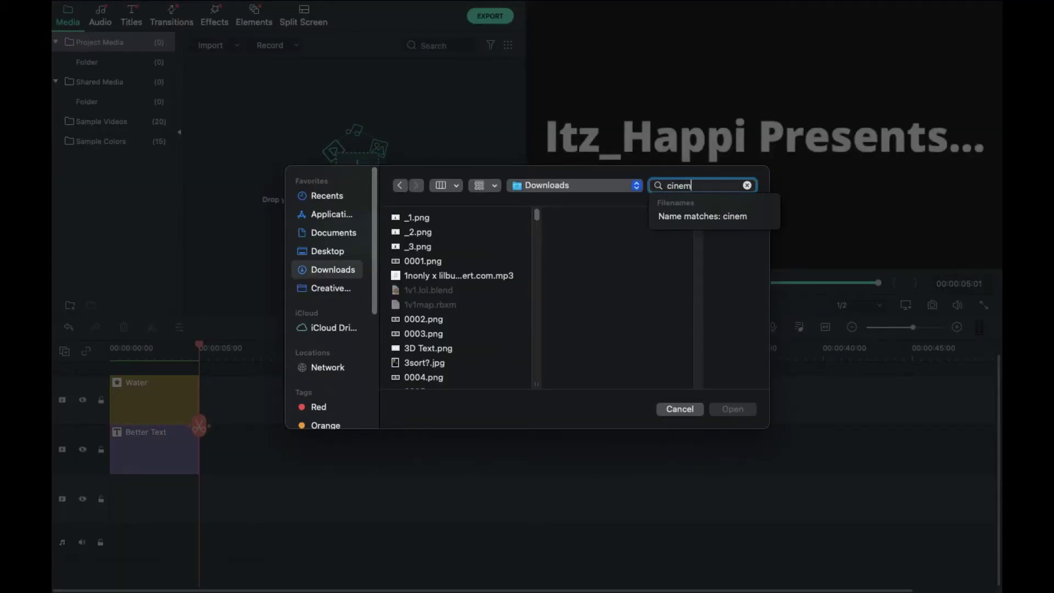
type("amy cinema")
double_click(445, 255)
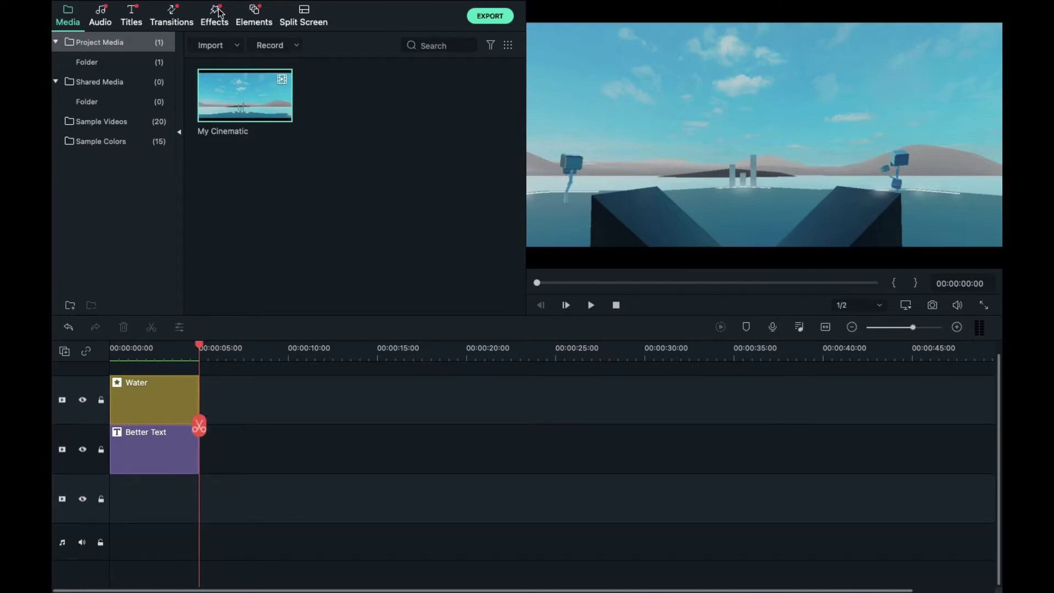
Add My Cinematic at 0:00 with Match to Media, moving the title and Water clips up a track.
left_click_drag(242, 125, 264, 437)
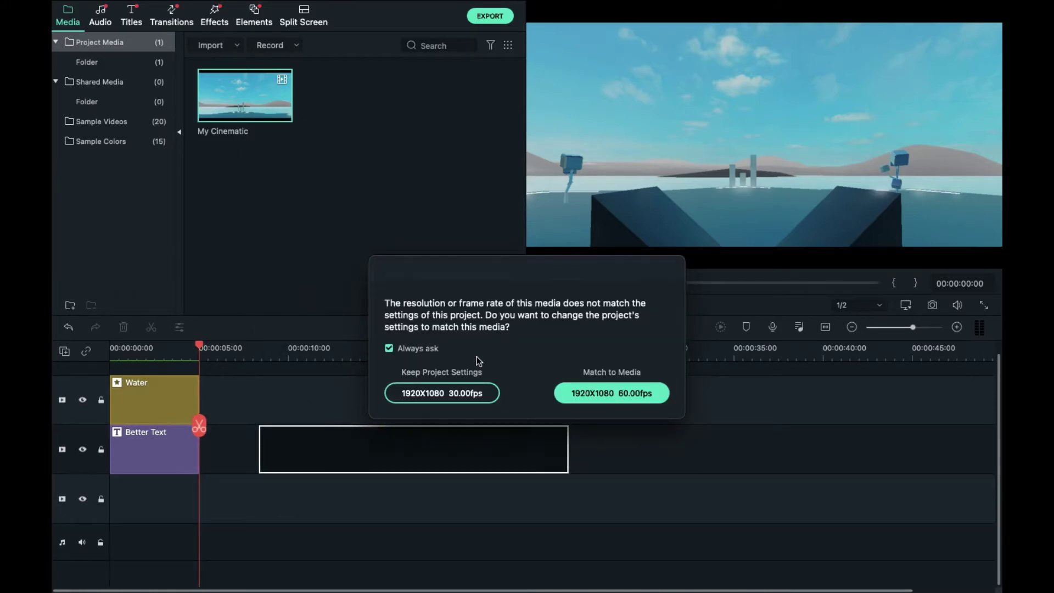
left_click(620, 394)
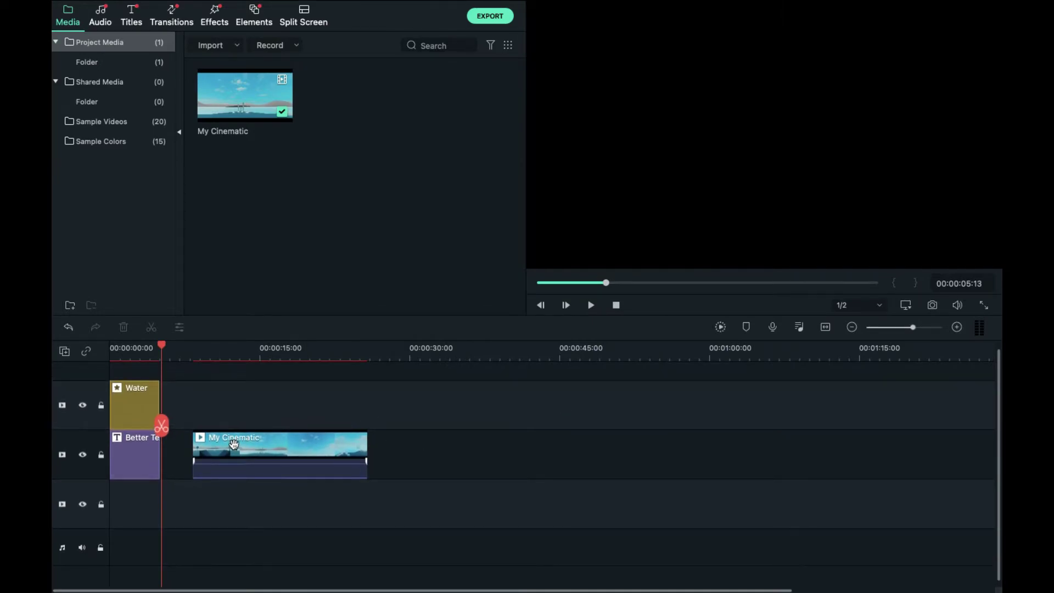
left_click_drag(162, 426, 188, 427)
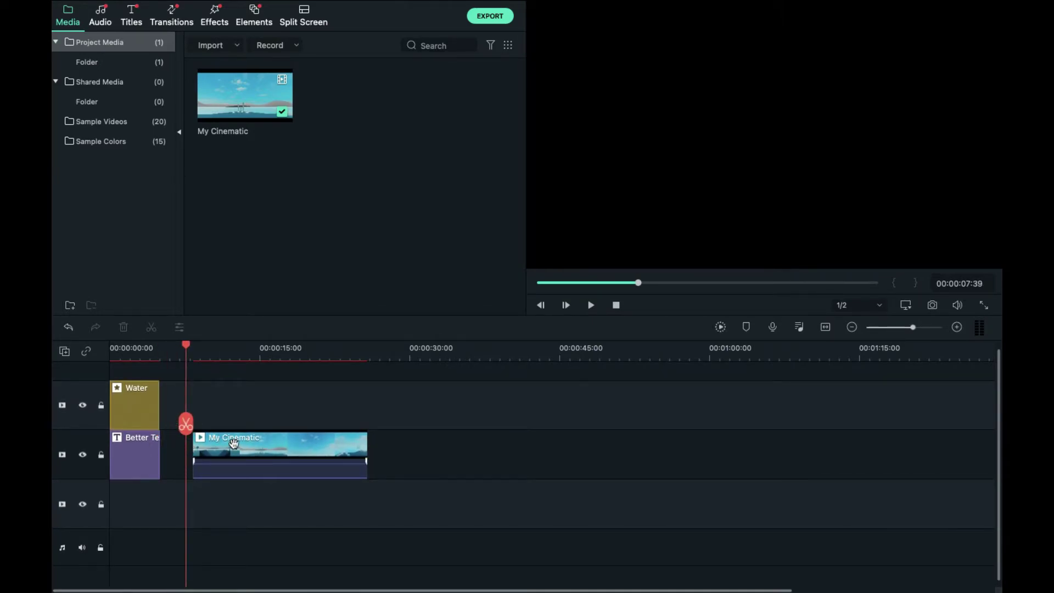
left_click_drag(265, 453, 243, 455)
left_click_drag(137, 500, 137, 395)
left_click_drag(143, 463, 143, 416)
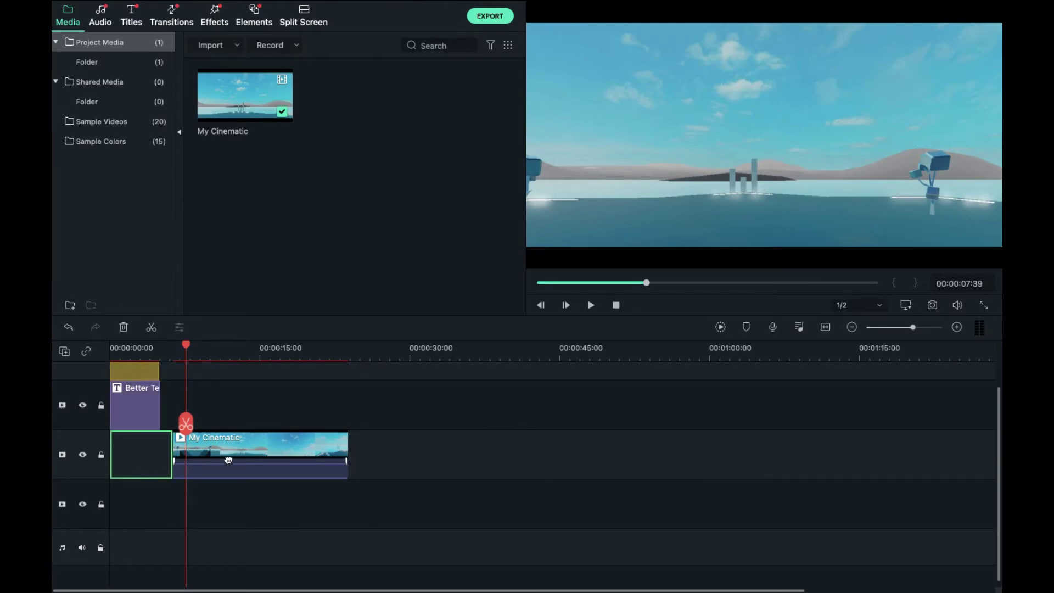
left_click_drag(252, 445, 189, 449)
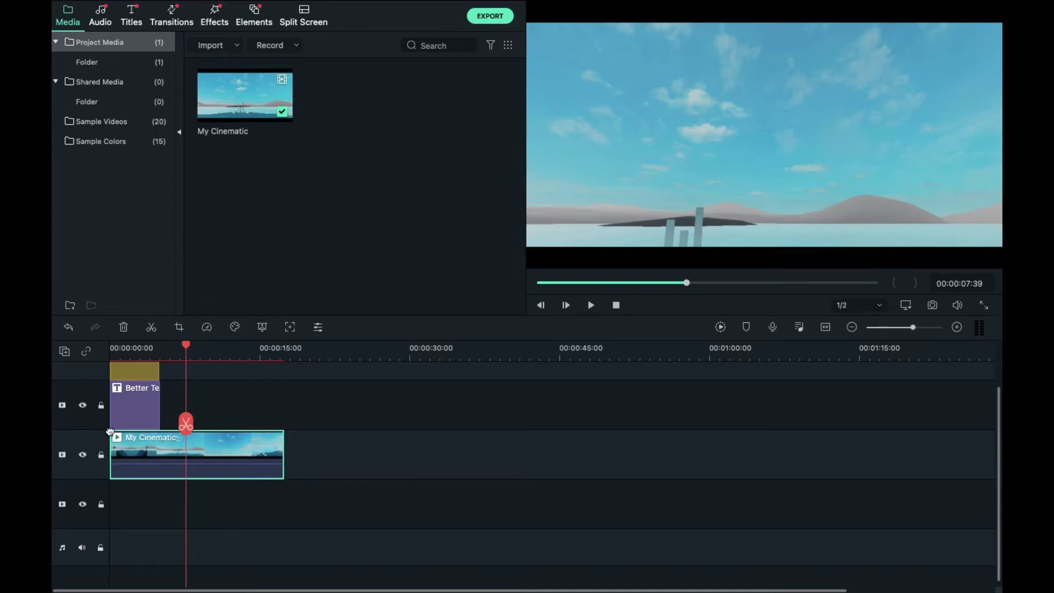
Replay the preview, delete the old title clip, and add a fresh Better Text title.
left_click_drag(186, 423, 53, 405)
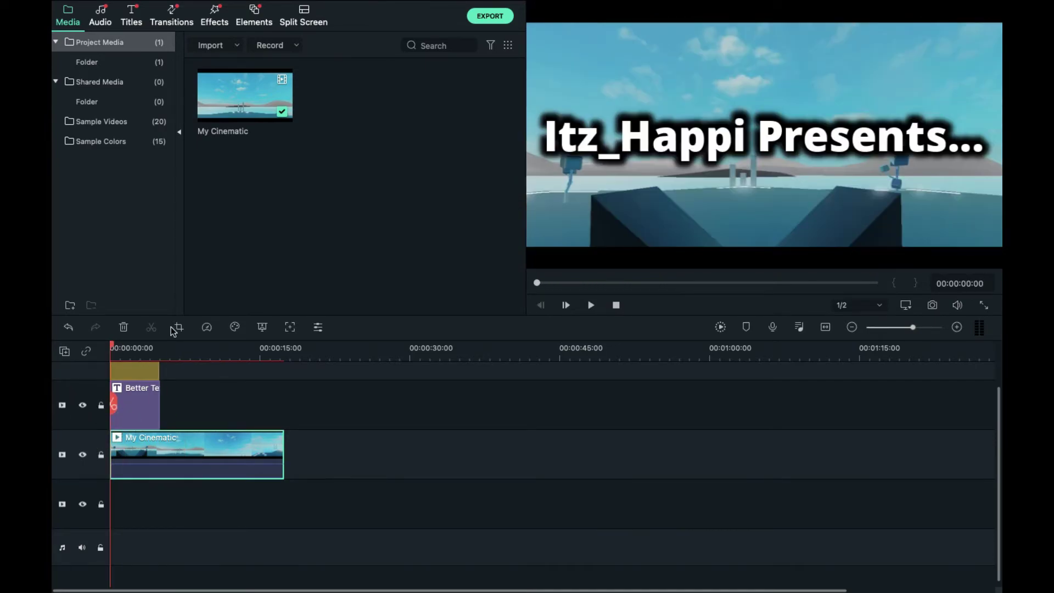
key("space")
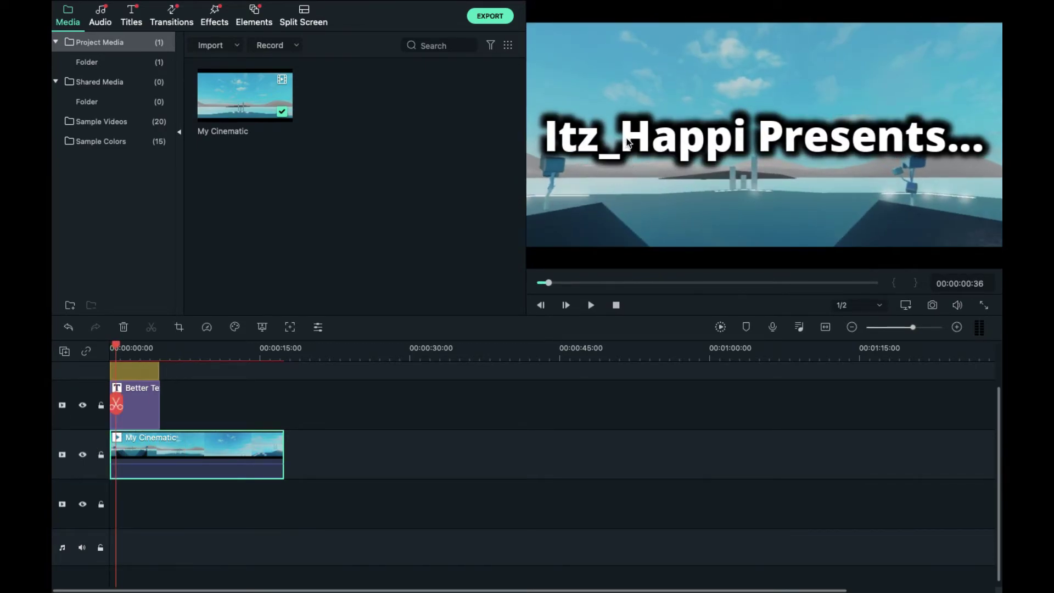
scroll(142, 414, "up", 1)
left_click(141, 415)
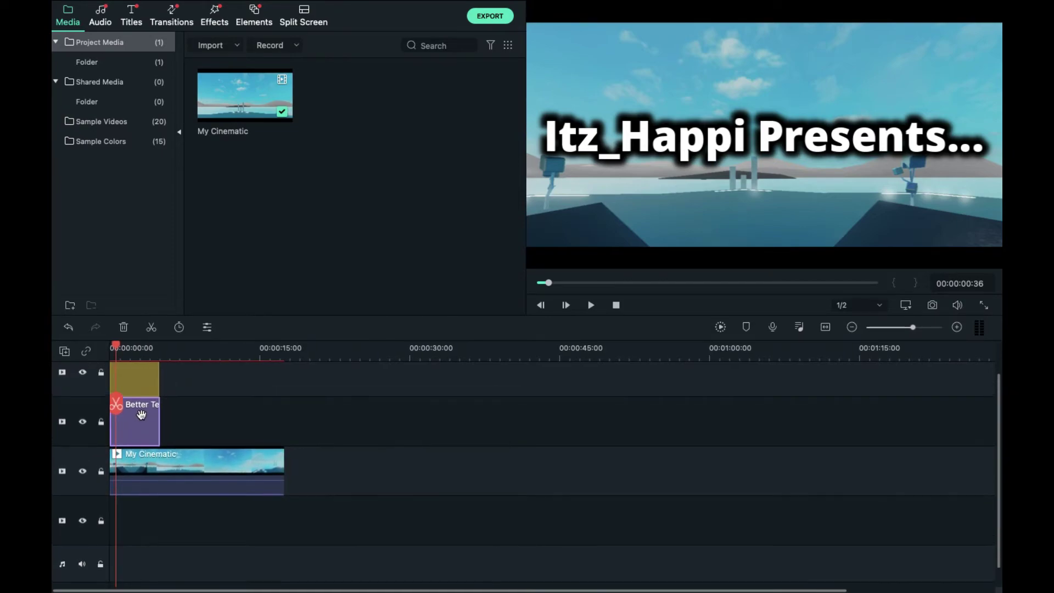
key("Delete")
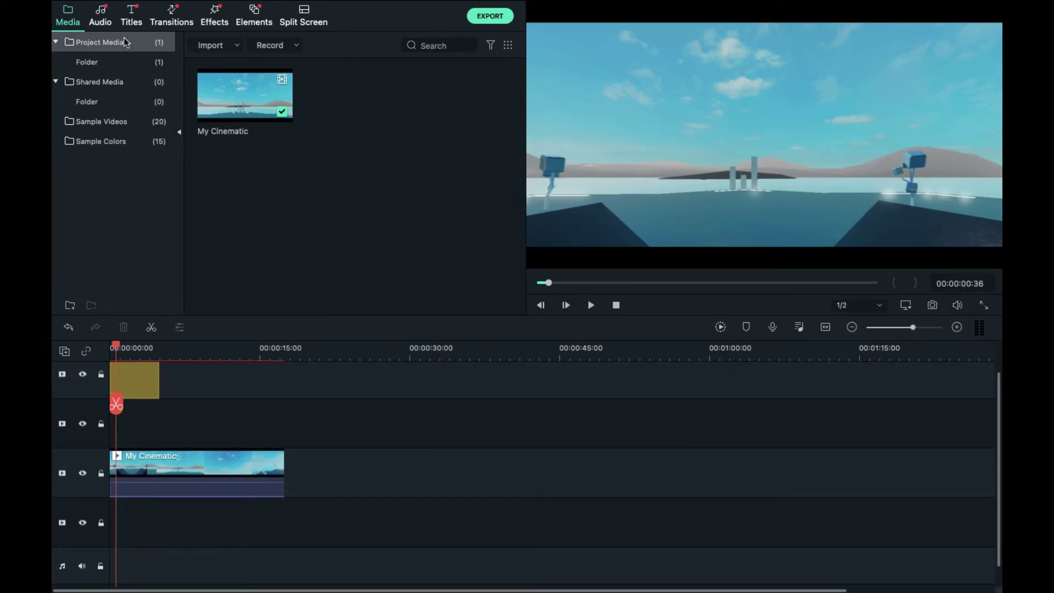
left_click(138, 21)
left_click_drag(239, 71, 125, 421)
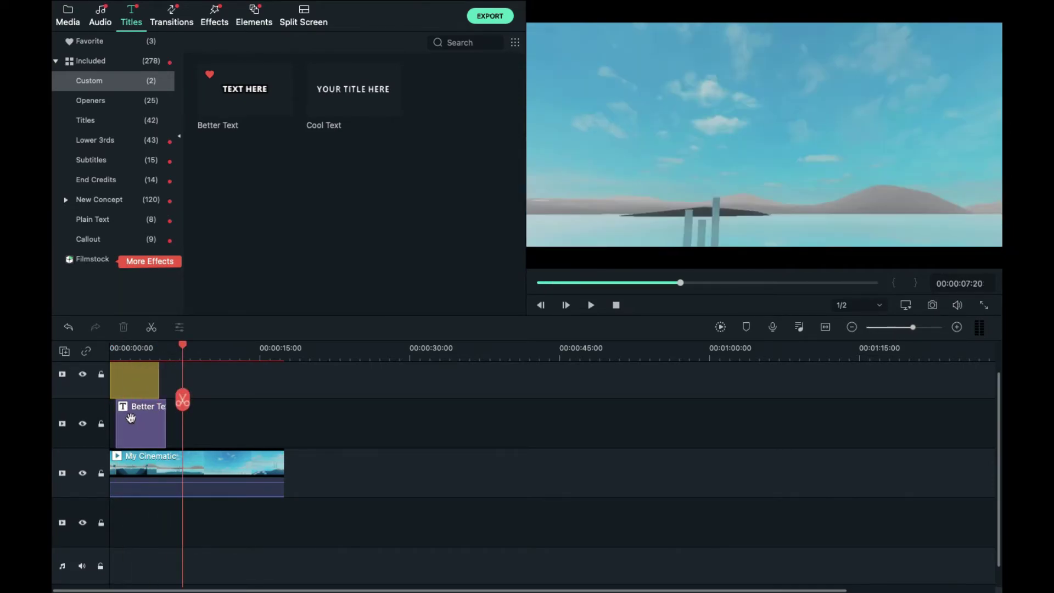
Replace the new title's placeholder text with 'Itz_Happi' and confirm it.
double_click(126, 422)
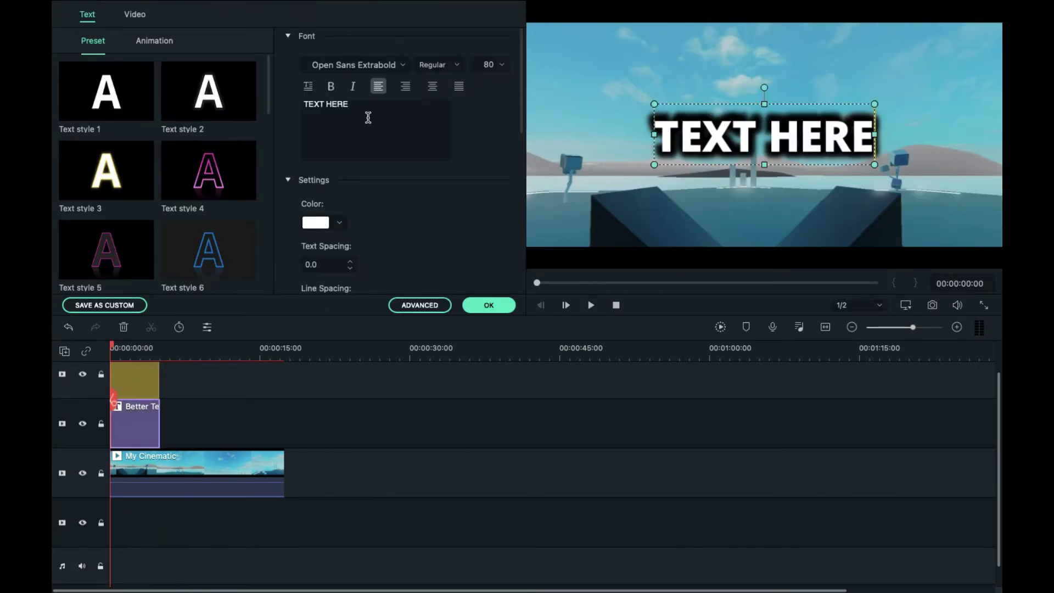
key("ctrl+a")
type("Itz_happi")
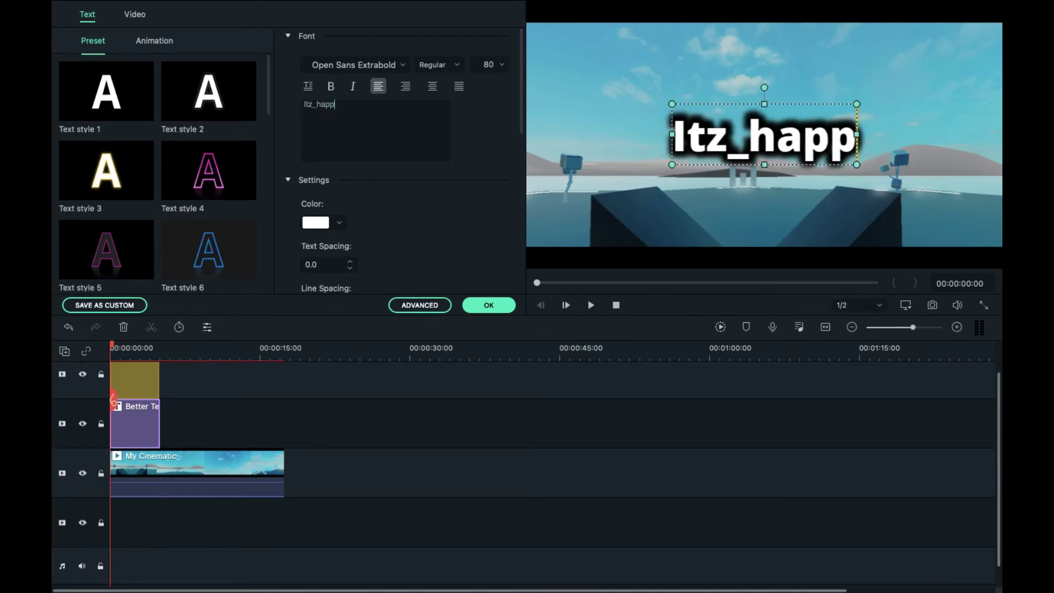
key("BackSpace")
key("BackSpace")
key("BackSpace")
key("BackSpace")
key("BackSpace")
type("happi")
key("BackSpace")
key("BackSpace")
key("BackSpace")
key("BackSpace")
key("BackSpace")
type("Happpi")
key("BackSpace")
key("BackSpace")
type("i")
left_click(488, 305)
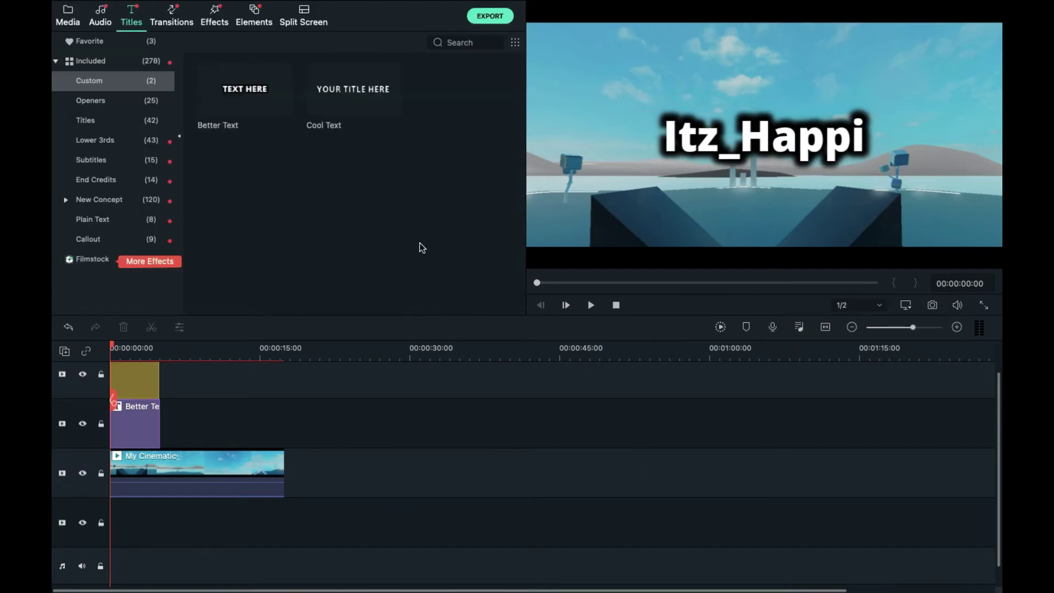
double_click(141, 426)
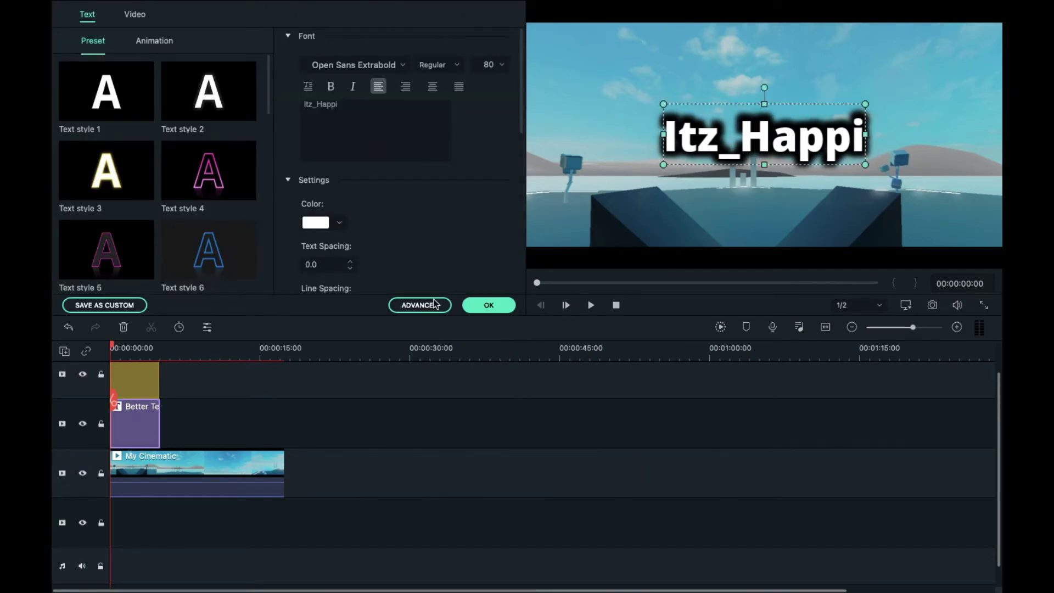
left_click(420, 305)
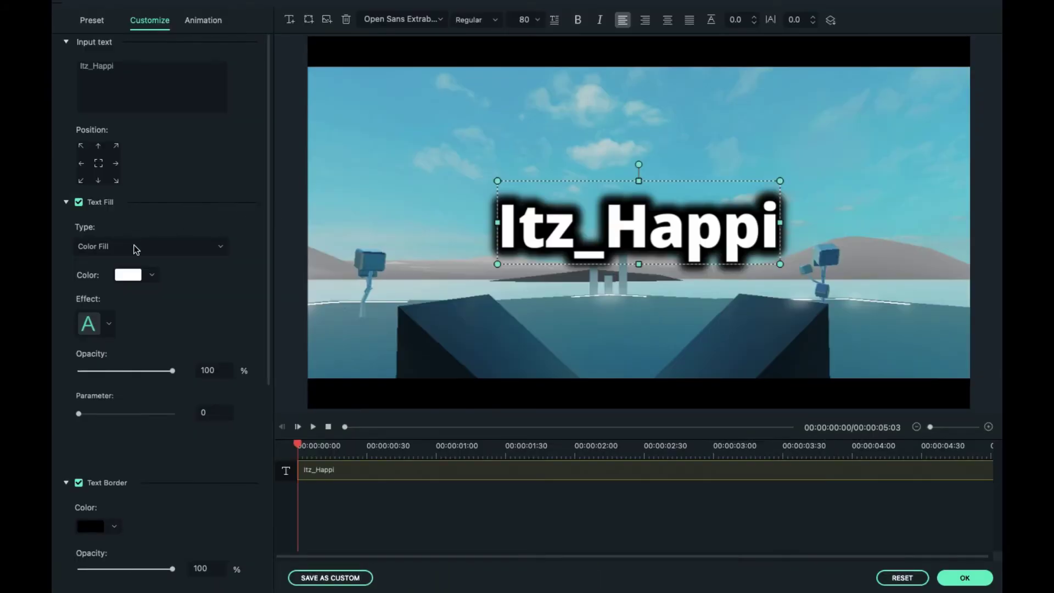
scroll(254, 232, "down", 2)
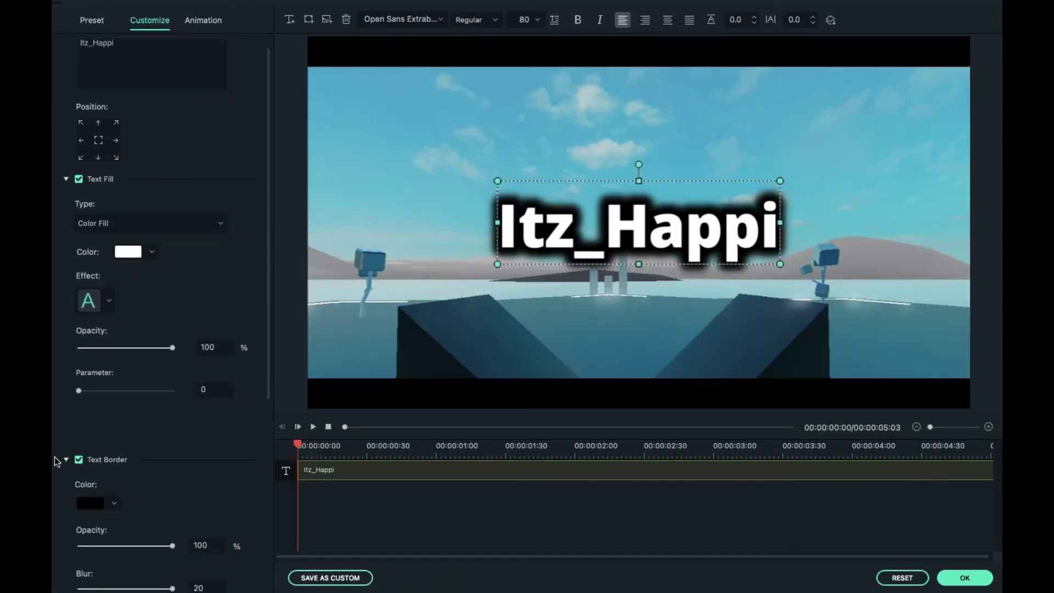
scroll(69, 428, "down", 5)
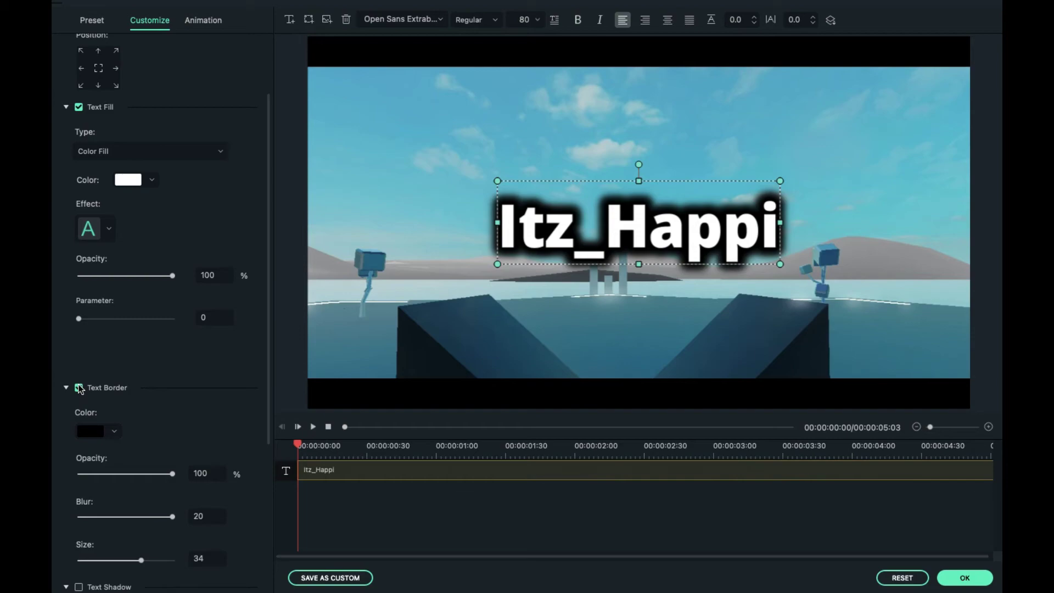
left_click(79, 387)
left_click(79, 388)
left_click(965, 577)
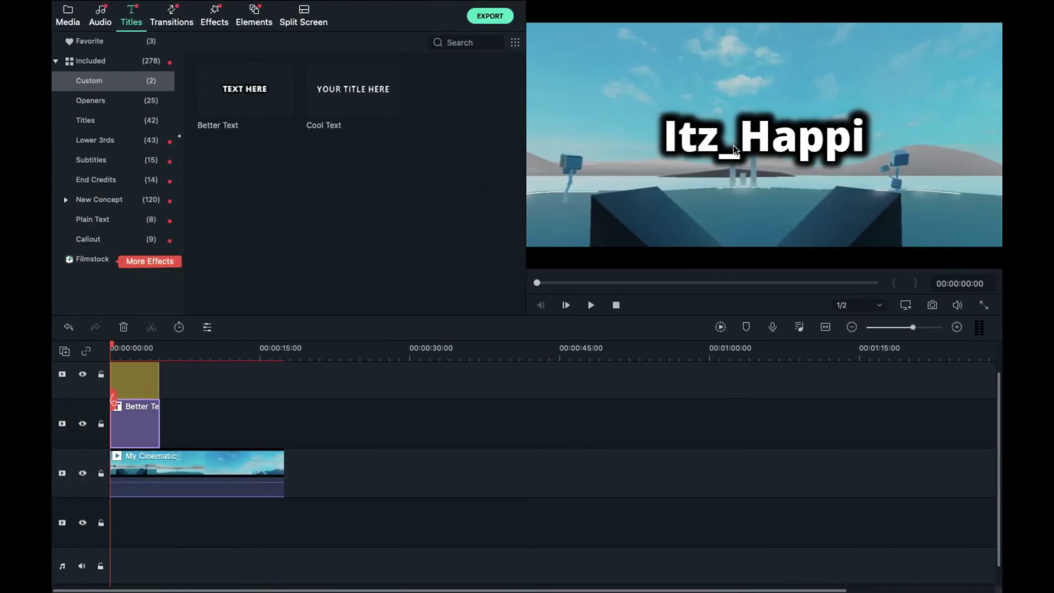
Append 'Presents...' so the title reads 'Itz_Happi Presents...', then play and stop the preview.
key("space")
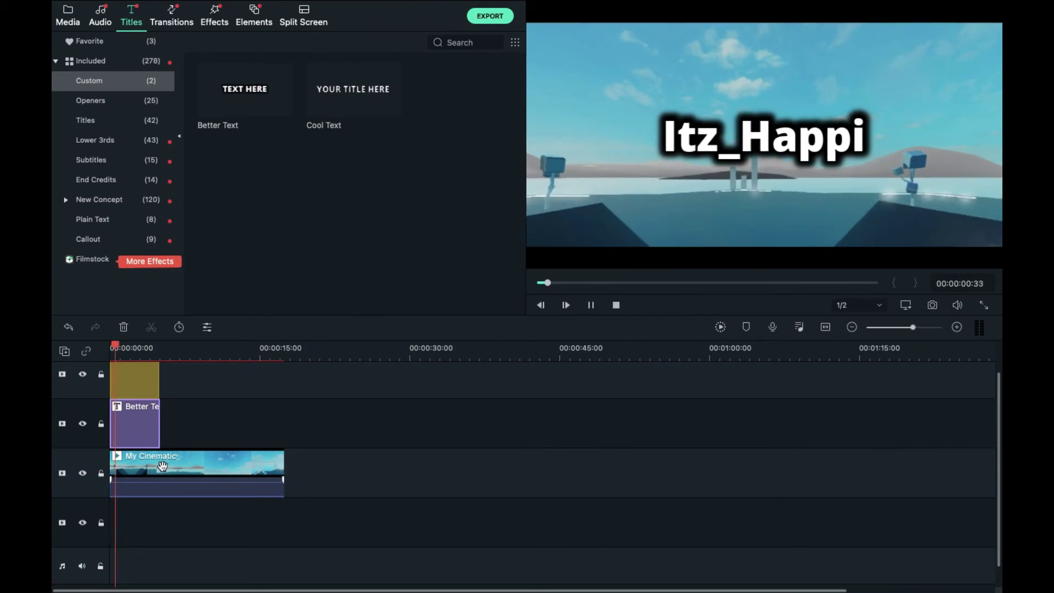
double_click(147, 427)
left_click(369, 150)
type("Presents...")
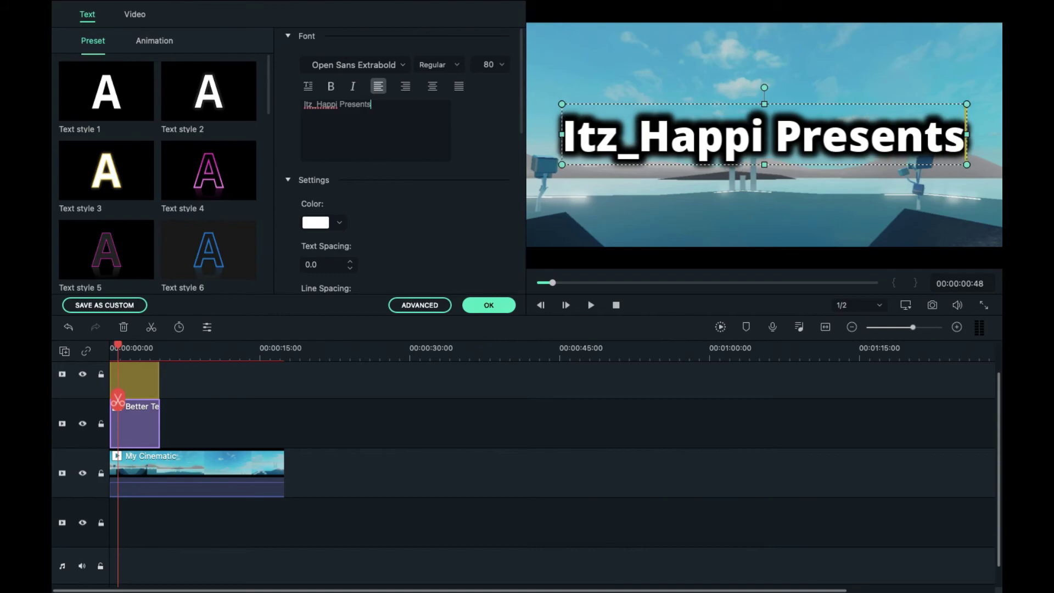
left_click(519, 413)
key("space")
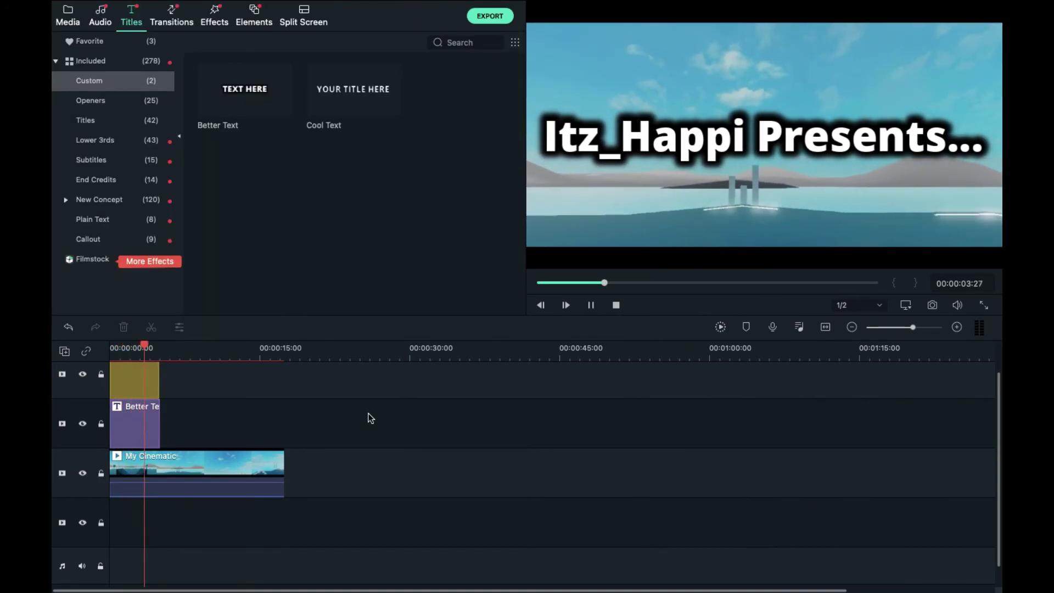
key("space")
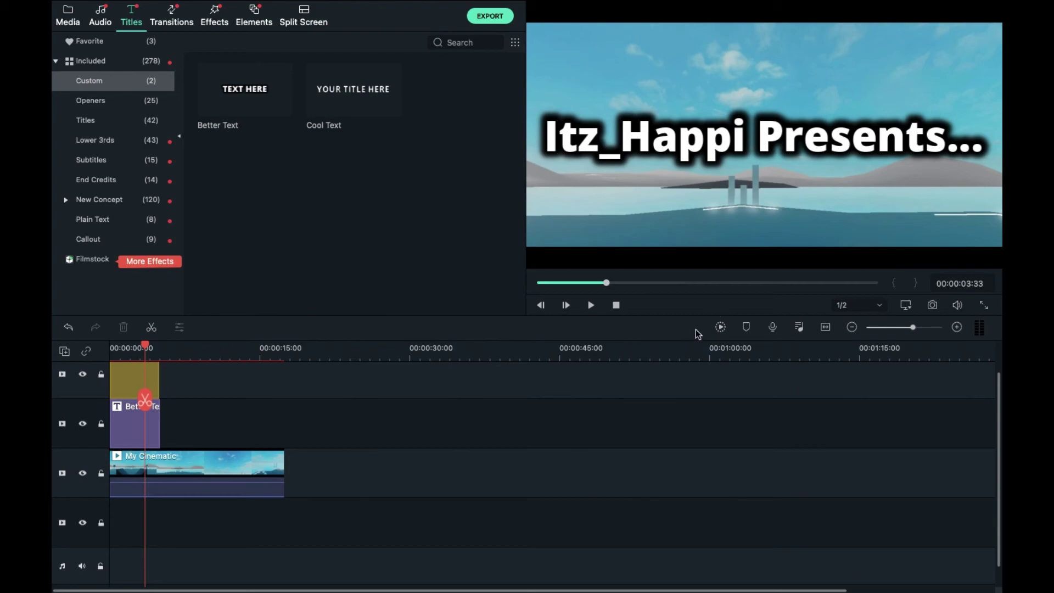
left_click(720, 327)
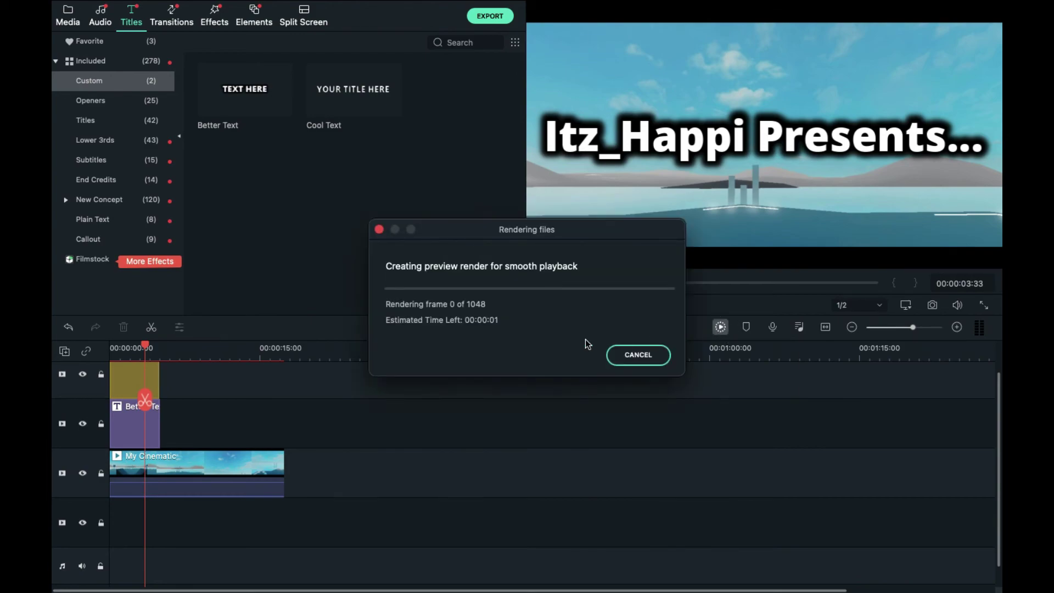
left_click(646, 354)
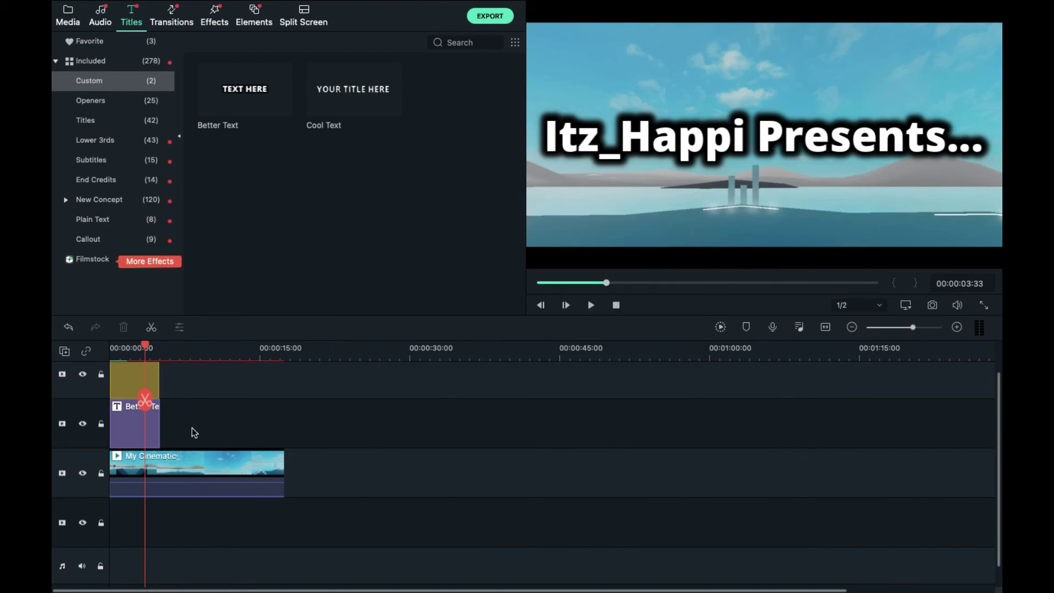